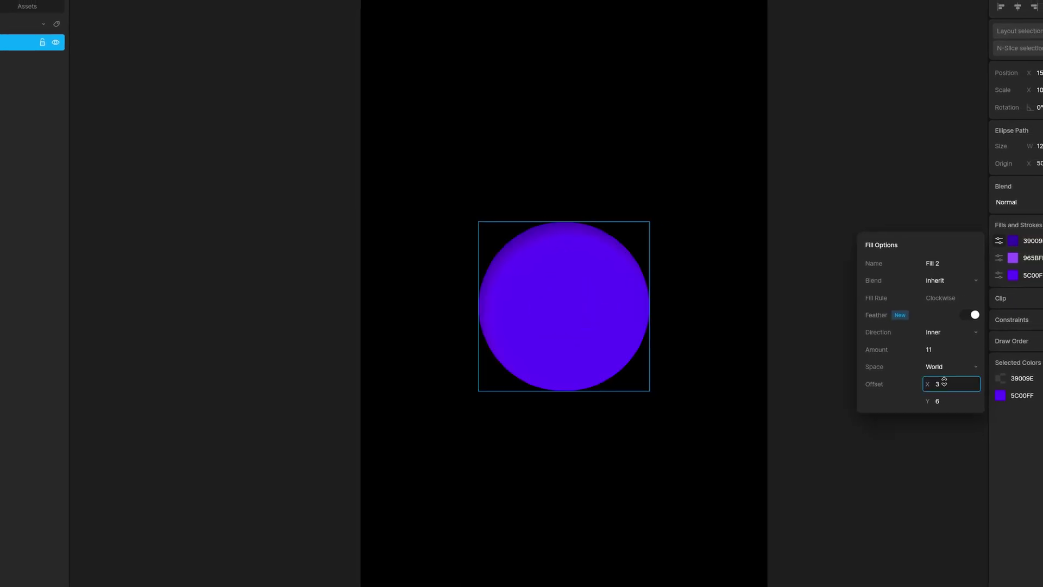
- Set Fill 2's inner feather offset to -6, -6, then deselect the ellipse
{"action": "left_click_drag", "start_coordinate": [944, 383], "coordinate": [915, 402]}
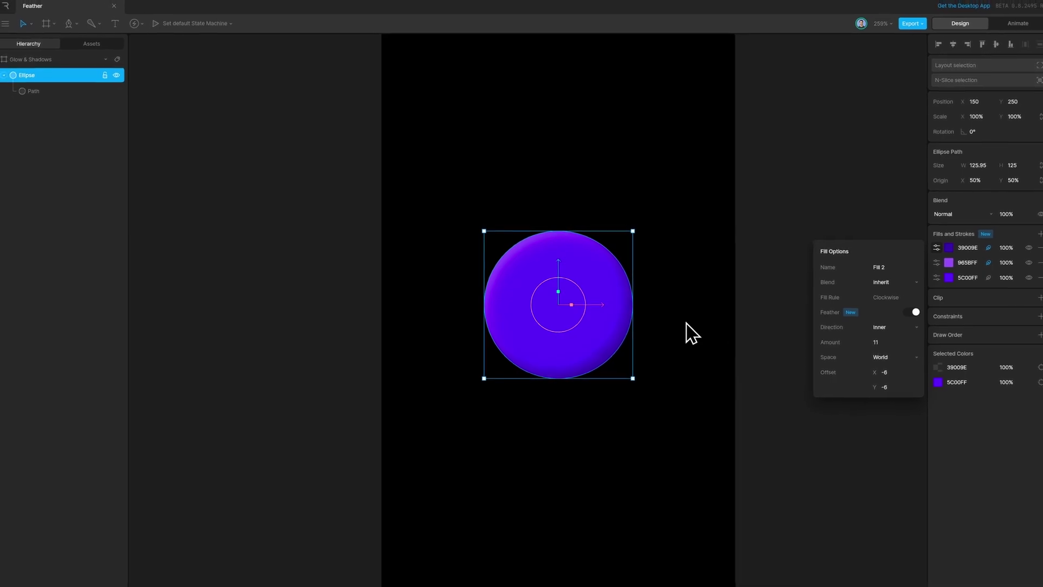
{"action": "left_click", "coordinate": [706, 374]}
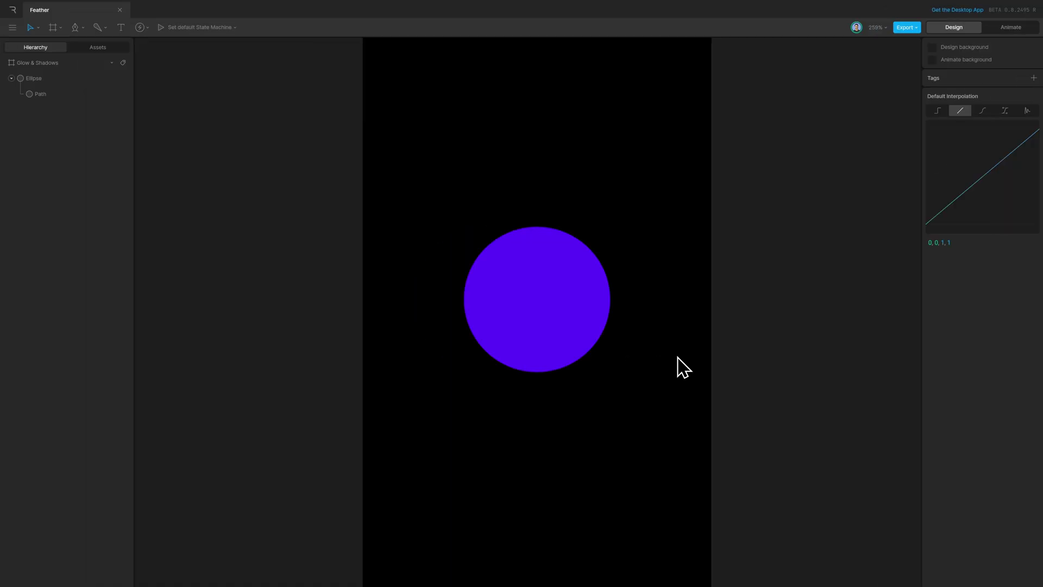
- Try a feather on the ellipse's fill, then revert it to keep a solid purple circle
{"action": "left_click", "coordinate": [586, 314]}
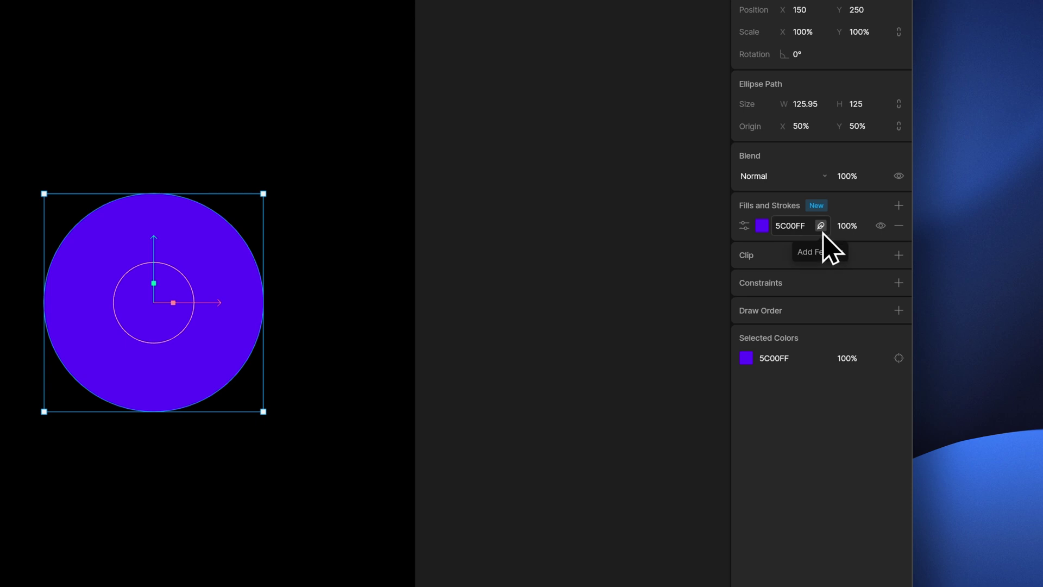
{"action": "left_click", "coordinate": [823, 232]}
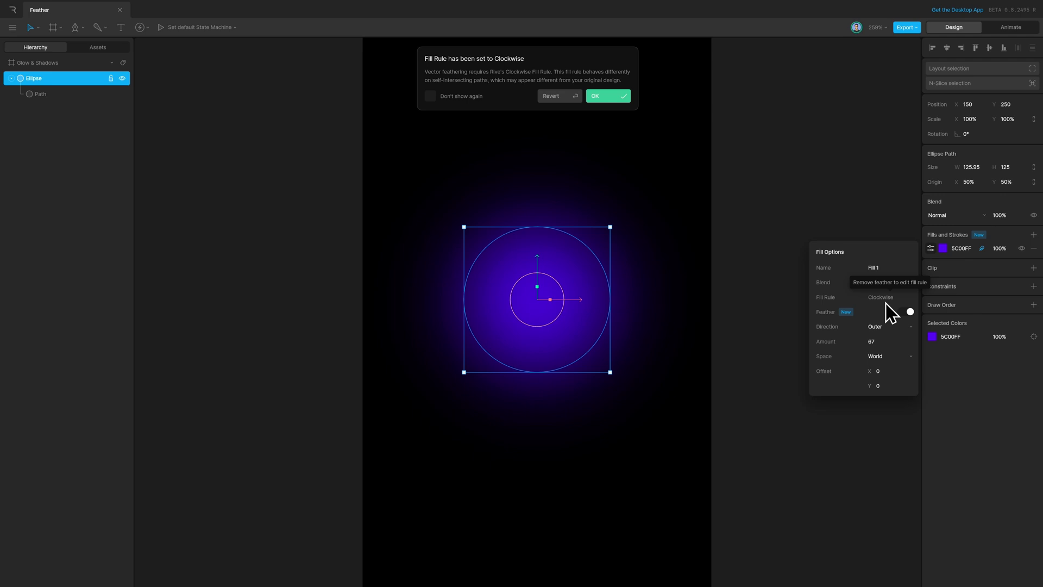
{"action": "left_click", "coordinate": [572, 101]}
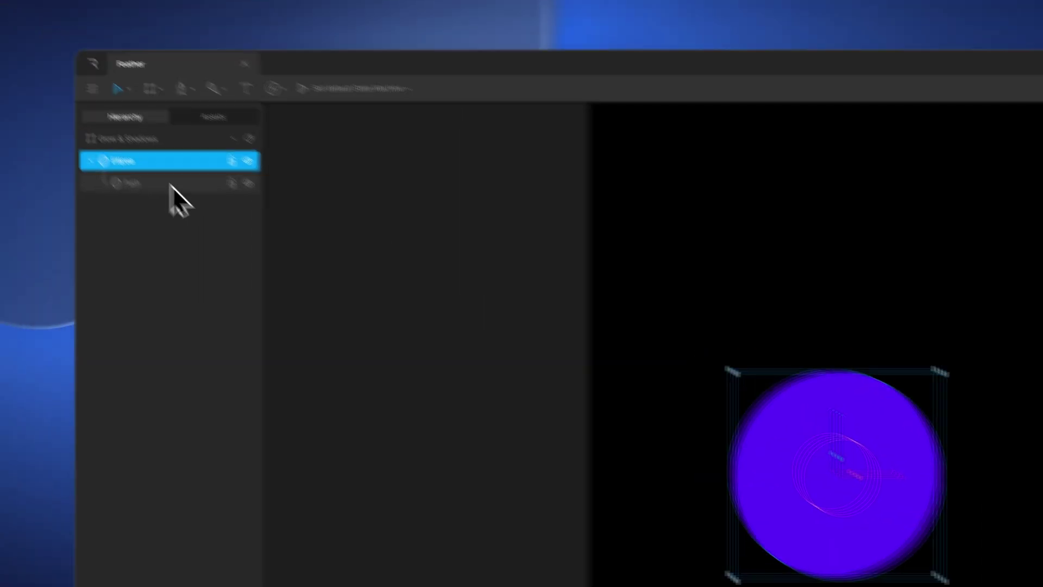
- Duplicate the circle's path and move the copy down below the original
{"action": "left_click", "coordinate": [77, 93]}
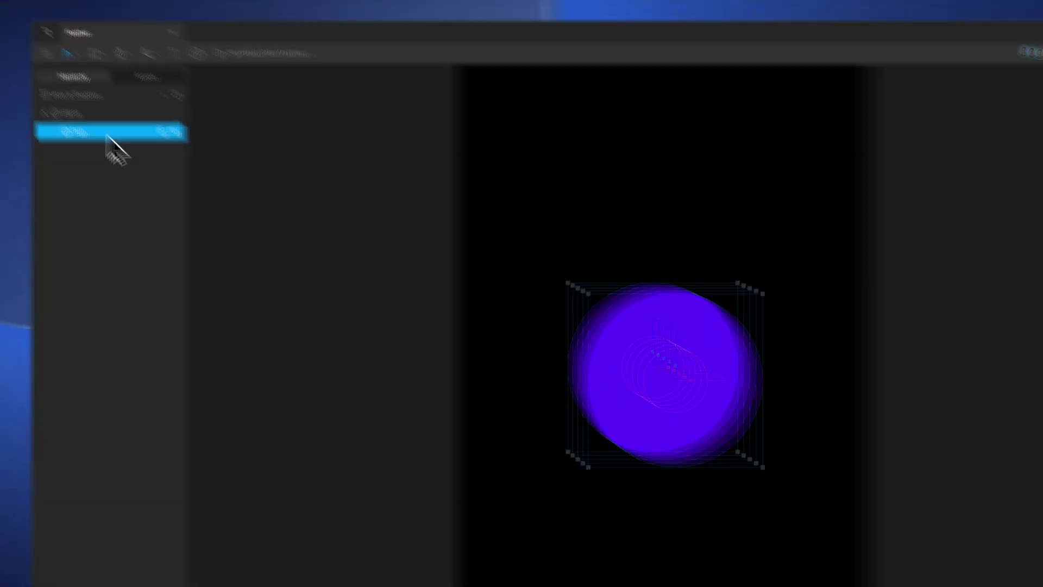
{"action": "key", "text": "ctrl+d"}
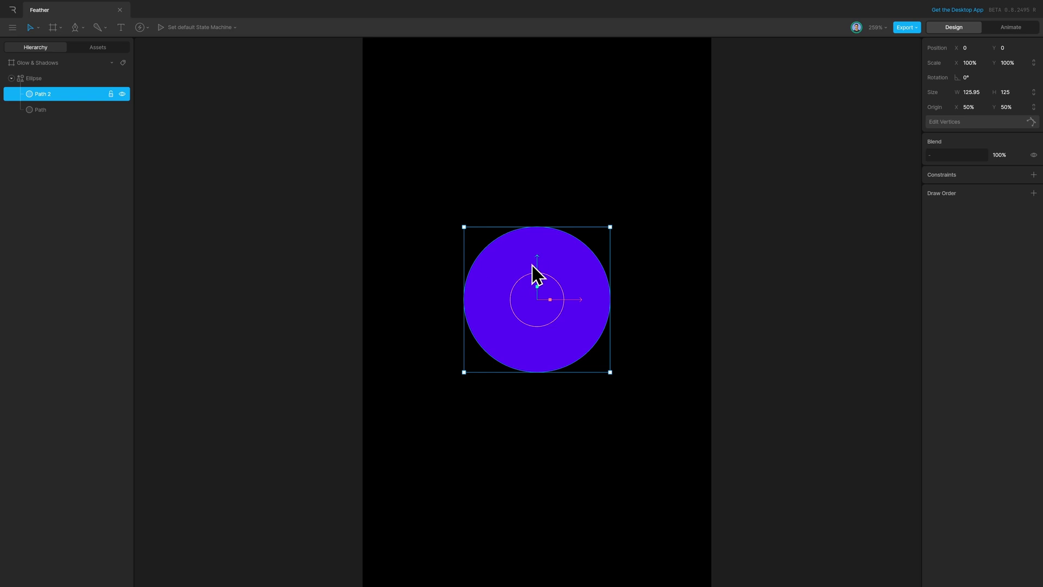
{"action": "left_click_drag", "start_coordinate": [532, 264], "coordinate": [535, 344]}
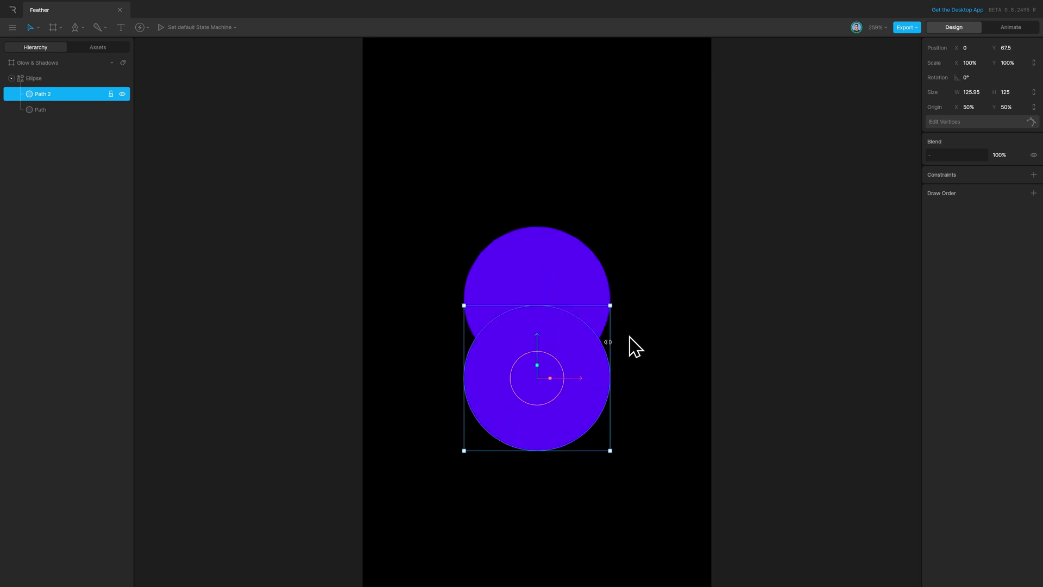
- On the Ellipse group's fill, test the Even-Odd fill rule, then Non-Zero
{"action": "left_click", "coordinate": [624, 283]}
{"action": "left_click", "coordinate": [610, 290]}
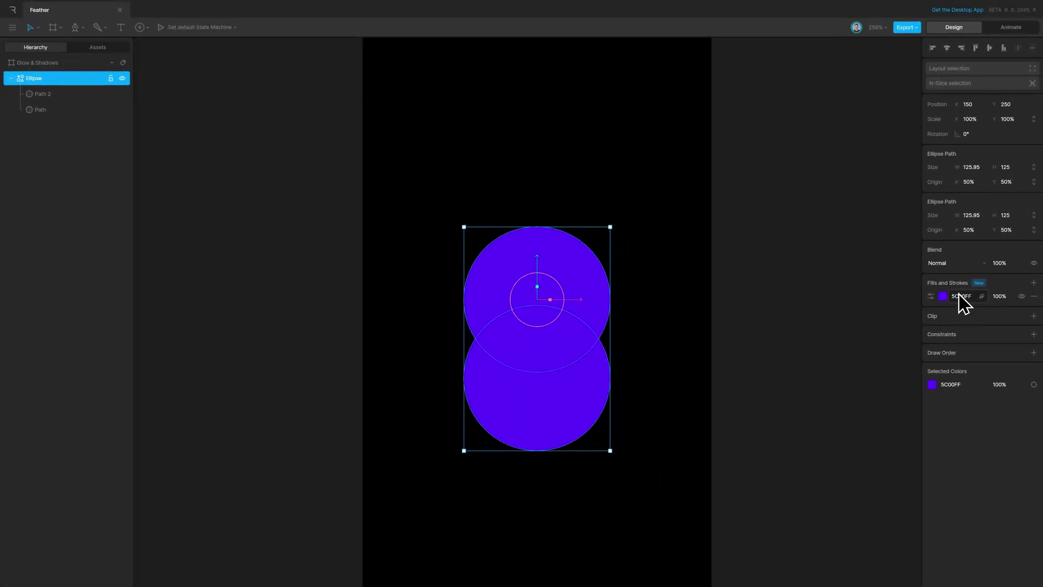
{"action": "left_click", "coordinate": [931, 296]}
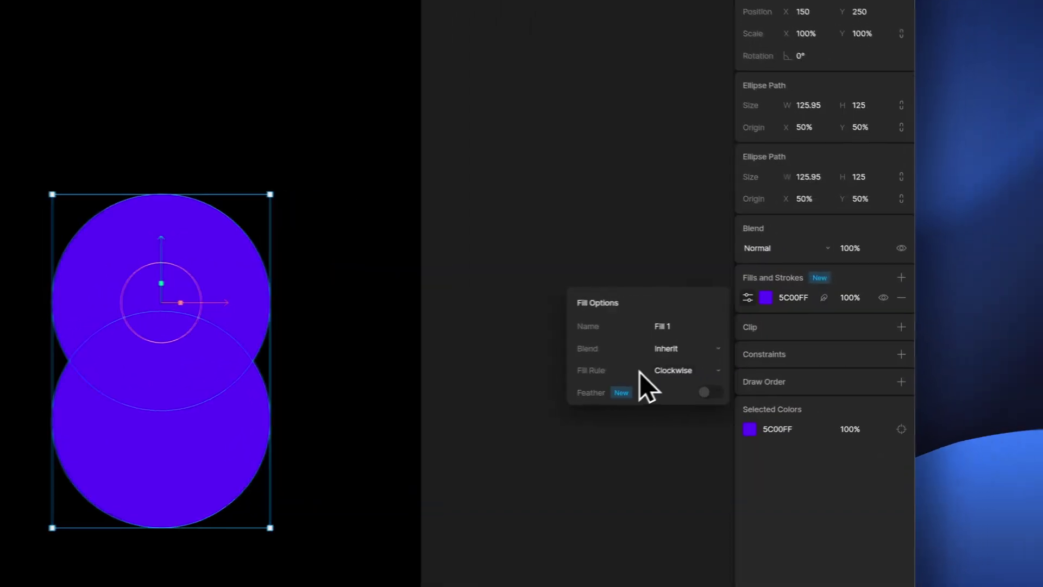
{"action": "left_click", "coordinate": [672, 372]}
{"action": "left_click", "coordinate": [683, 388]}
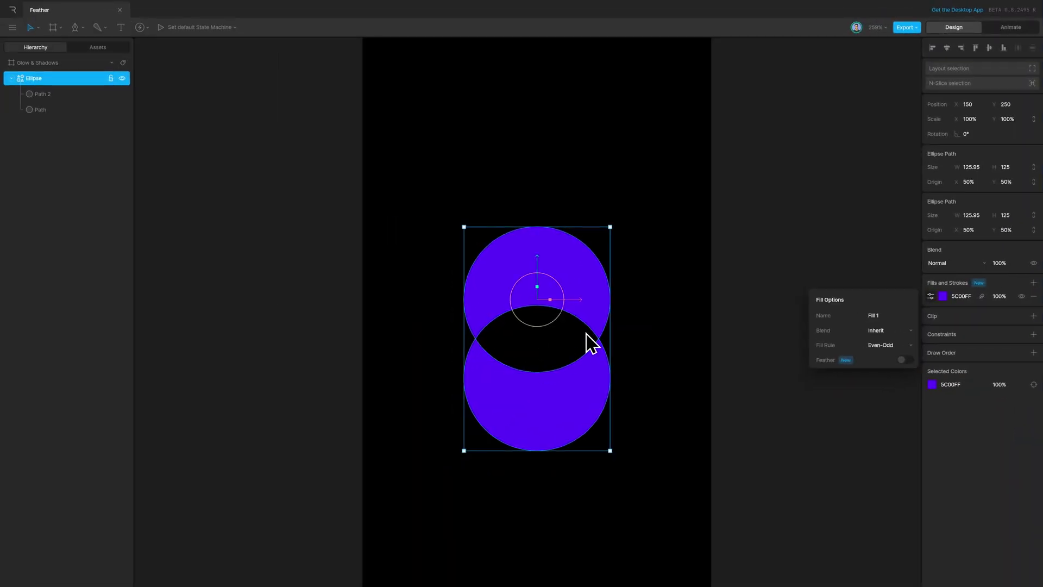
{"action": "left_click", "coordinate": [886, 345]}
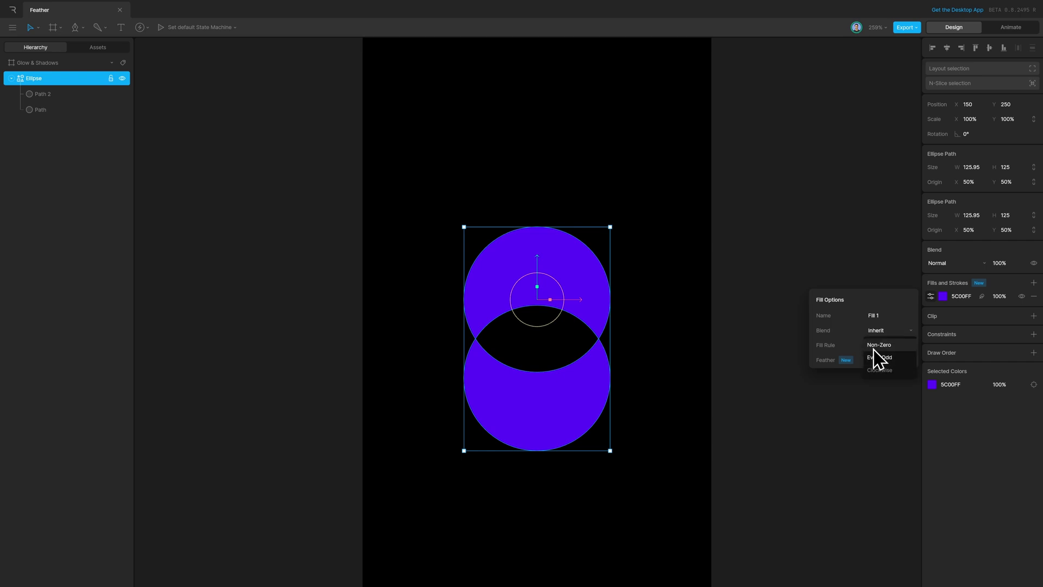
{"action": "left_click", "coordinate": [892, 357]}
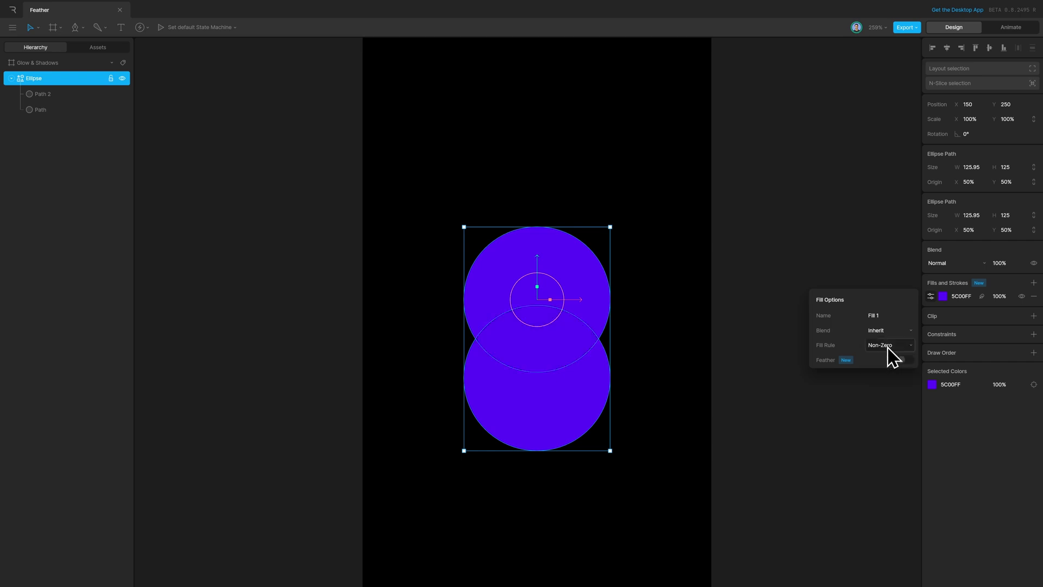
- Convert Path 2 to a custom path and reverse its direction
{"action": "left_click", "coordinate": [74, 95]}
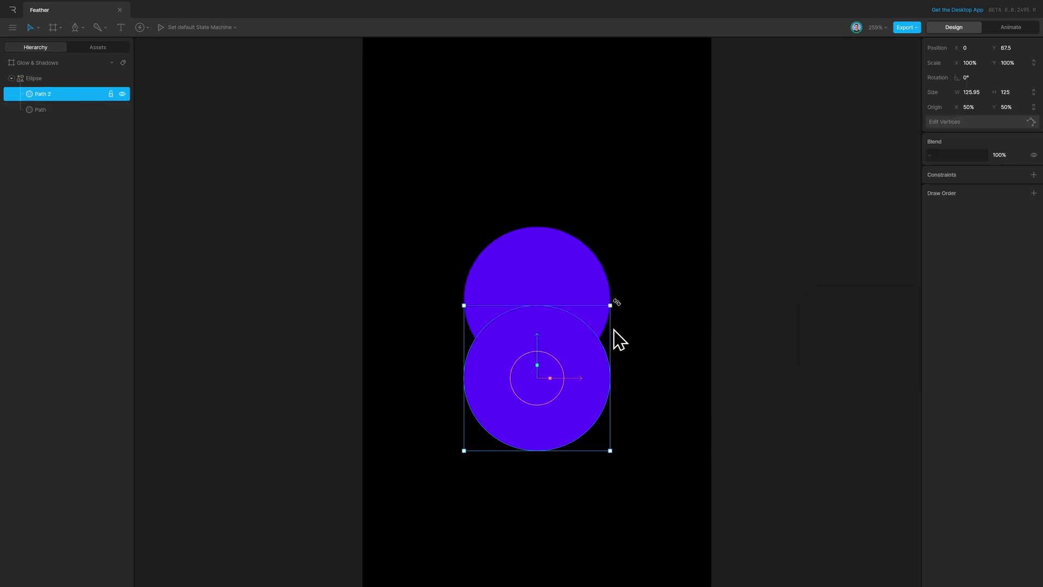
{"action": "double_click", "coordinate": [585, 393]}
{"action": "left_click", "coordinate": [608, 124]}
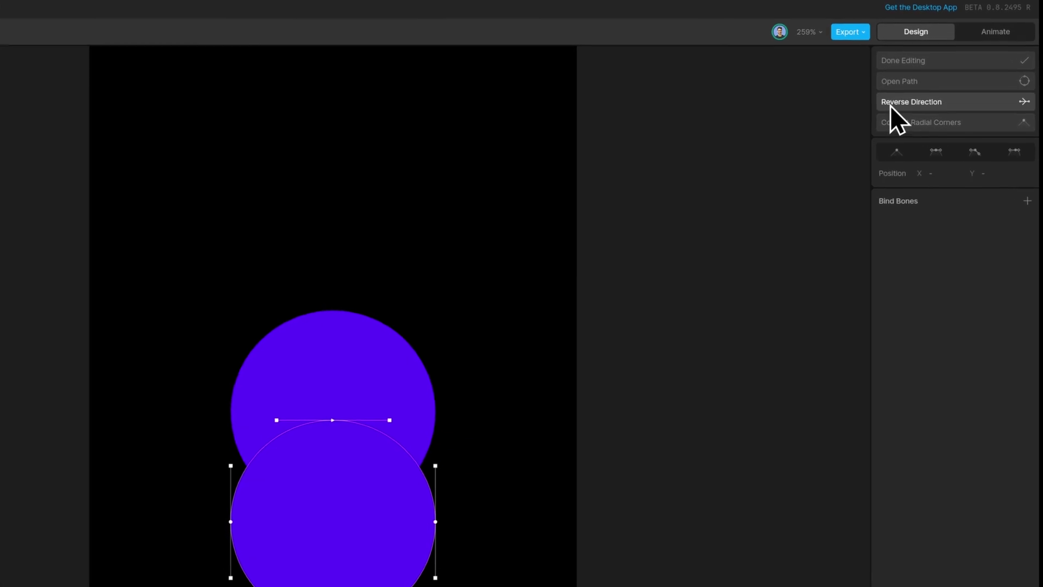
{"action": "left_click", "coordinate": [889, 88]}
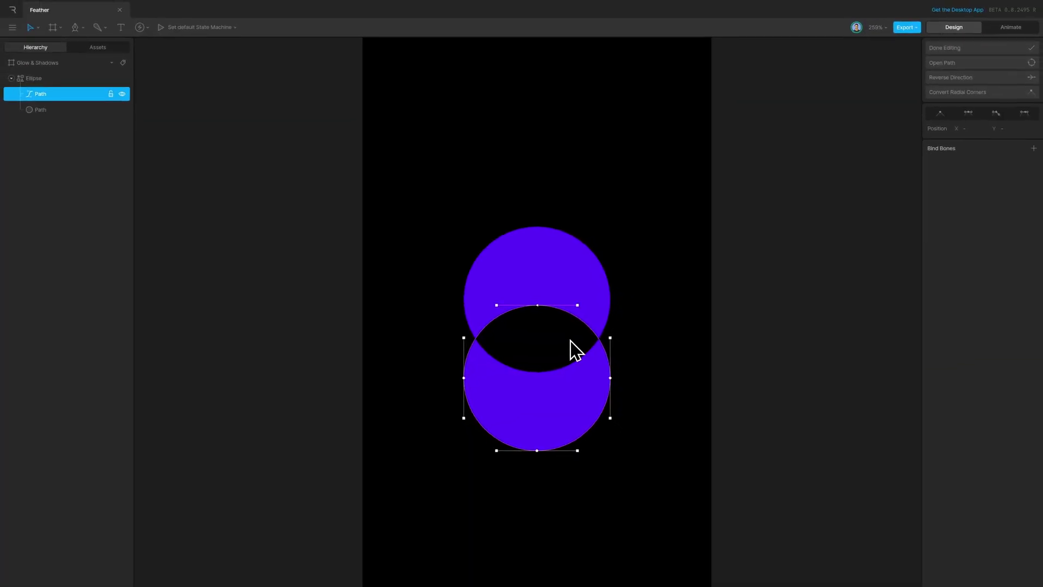
{"action": "left_click", "coordinate": [930, 50]}
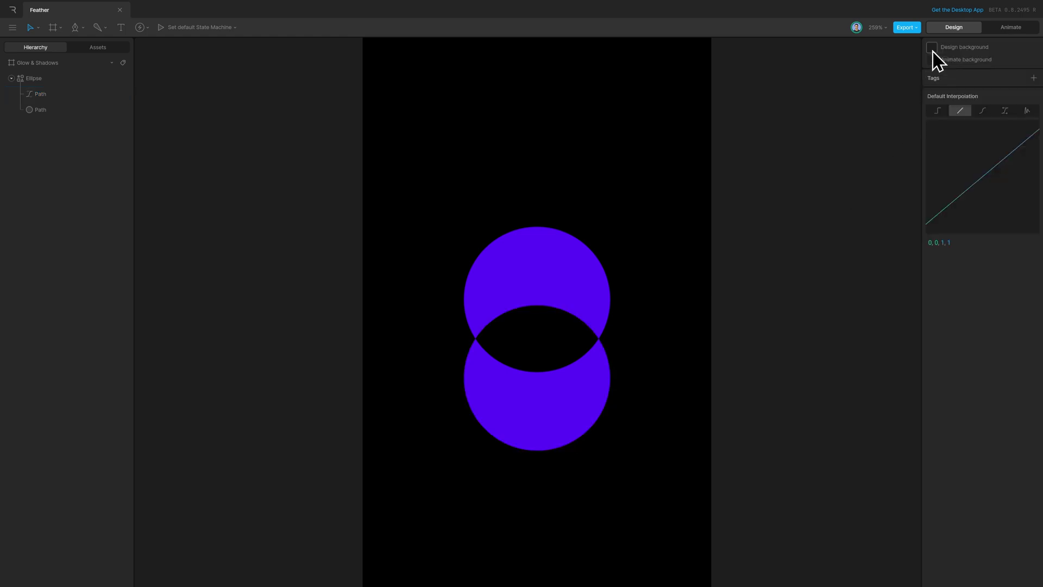
- Reselect the Ellipse group and bring up its fill rule choices
{"action": "left_click", "coordinate": [79, 82]}
{"action": "left_click", "coordinate": [931, 248]}
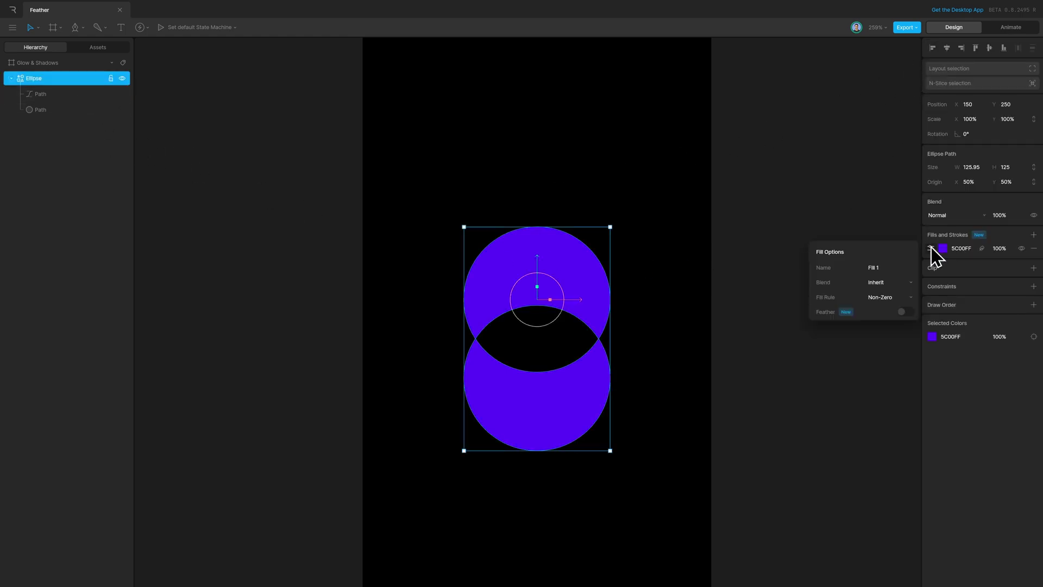
{"action": "left_click", "coordinate": [885, 297]}
- Set the fill rule to Clockwise and enable an Outer feather, after briefly trying Inner
{"action": "left_click", "coordinate": [886, 322]}
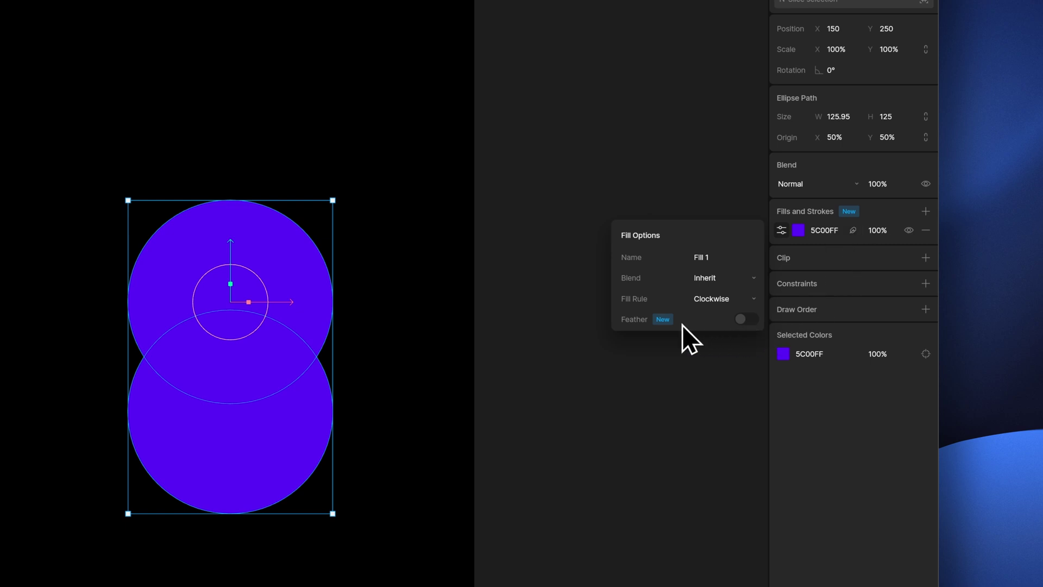
{"action": "left_click", "coordinate": [747, 320]}
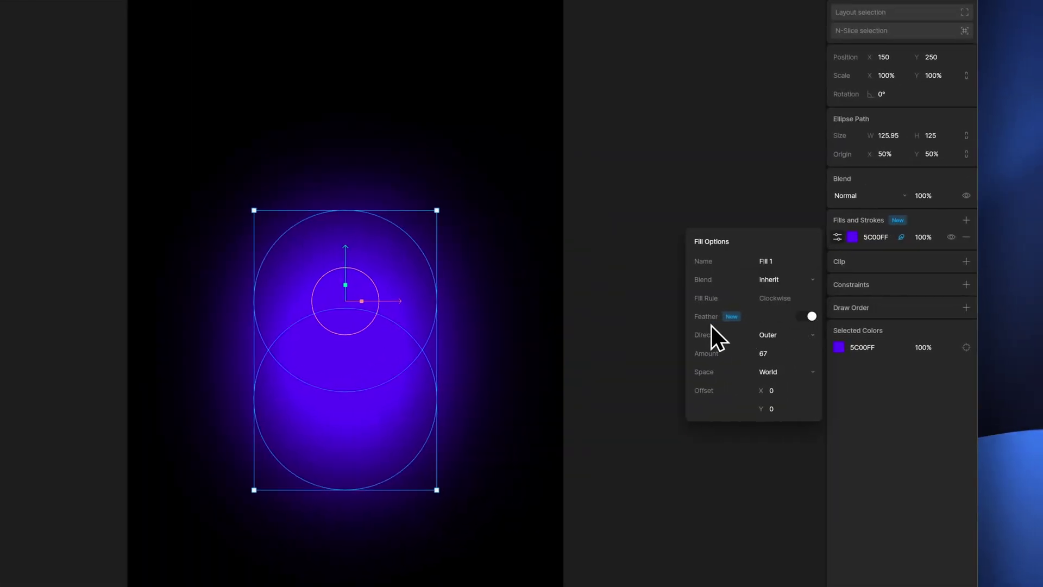
{"action": "left_click", "coordinate": [778, 334]}
{"action": "left_click", "coordinate": [780, 348]}
{"action": "left_click", "coordinate": [781, 337]}
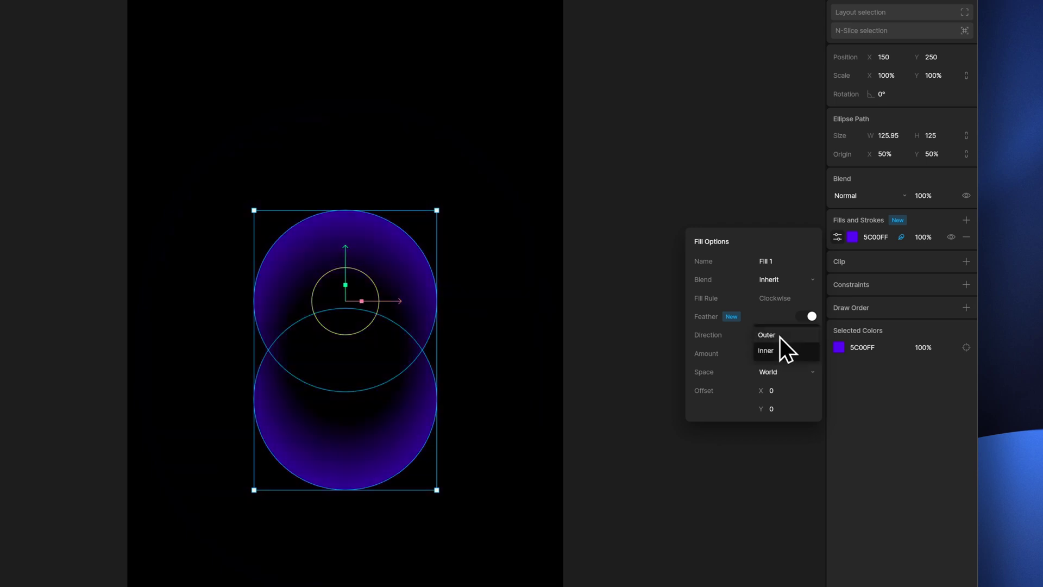
{"action": "left_click", "coordinate": [780, 336]}
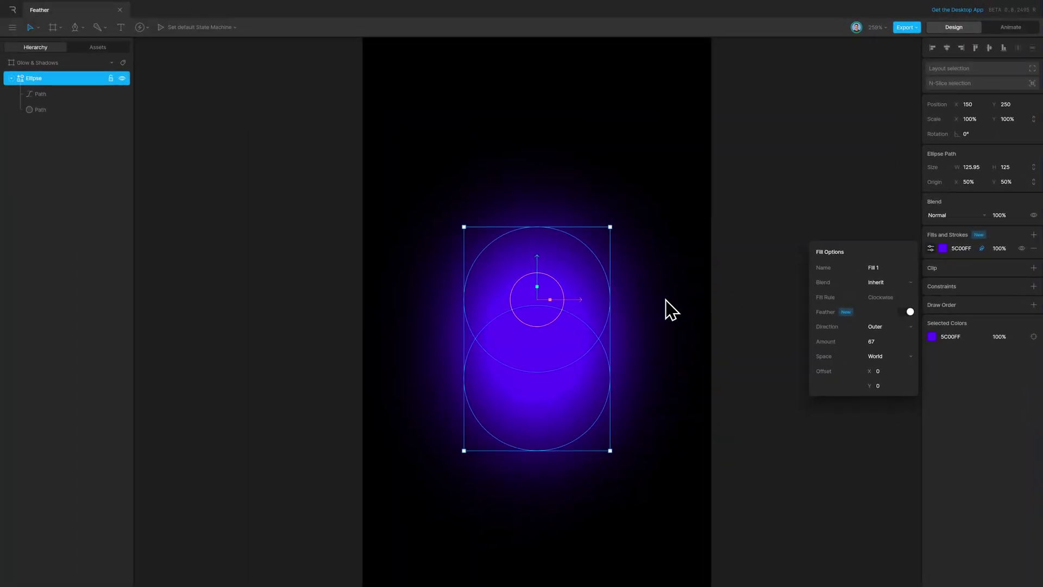
- Delete the duplicated custom path and reselect the ellipse
{"action": "left_click", "coordinate": [54, 98]}
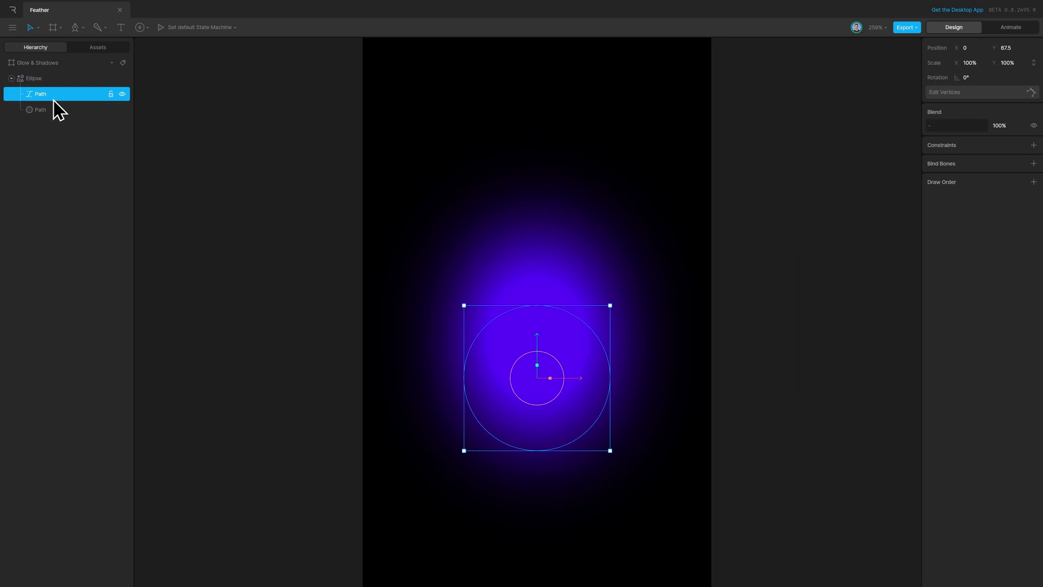
{"action": "key", "text": "Delete"}
{"action": "left_click", "coordinate": [530, 347]}
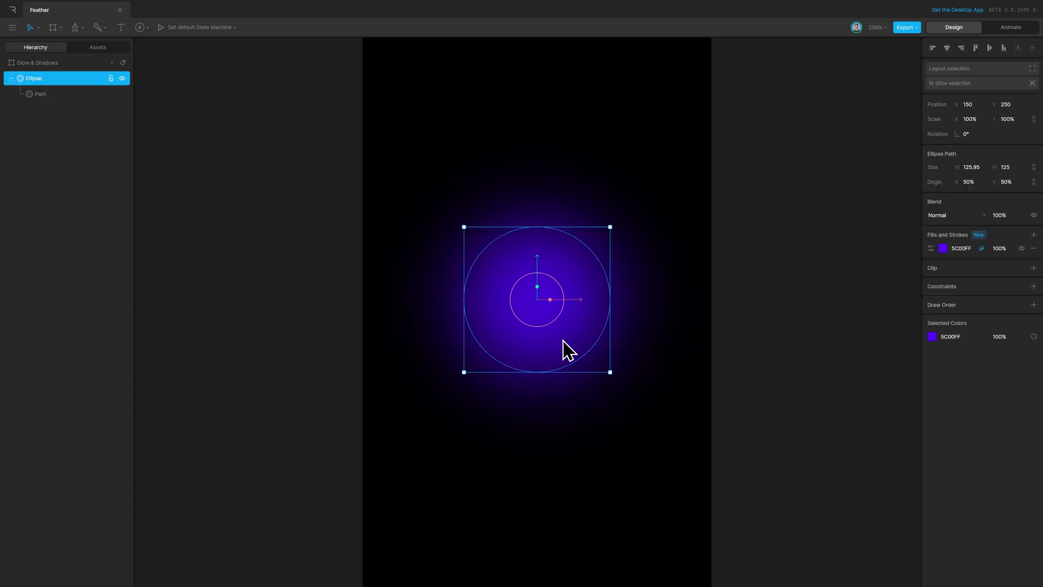
{"action": "left_click", "coordinate": [931, 248]}
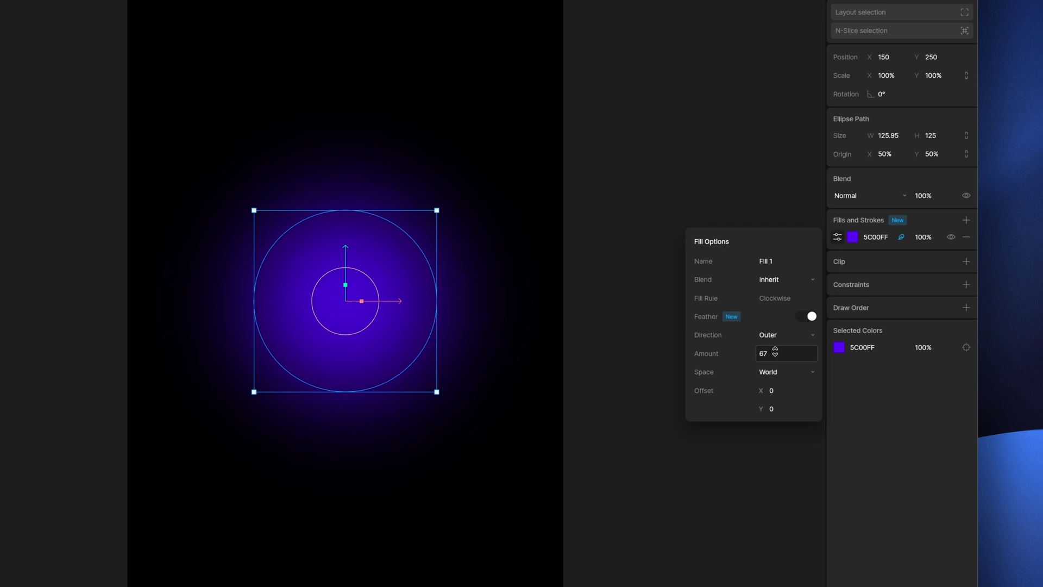
{"action": "mouse_move", "coordinate": [775, 353]}
{"action": "left_mouse_down"}
{"action": "mouse_move", "coordinate": [776, 335]}
{"action": "mouse_move", "coordinate": [777, 362]}
{"action": "left_mouse_up"}
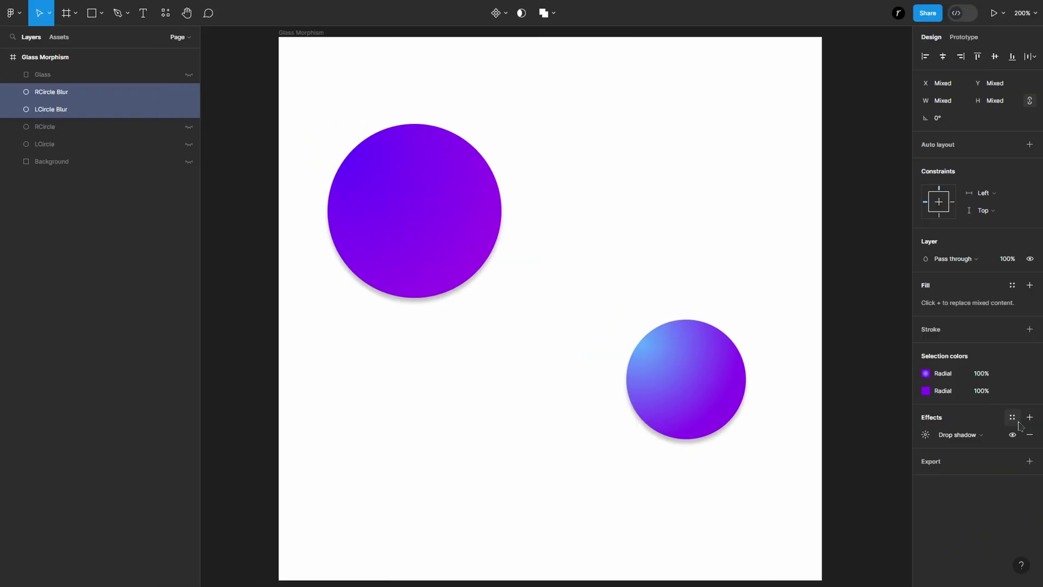
{"action": "left_click", "coordinate": [956, 435]}
{"action": "left_click", "coordinate": [973, 447]}
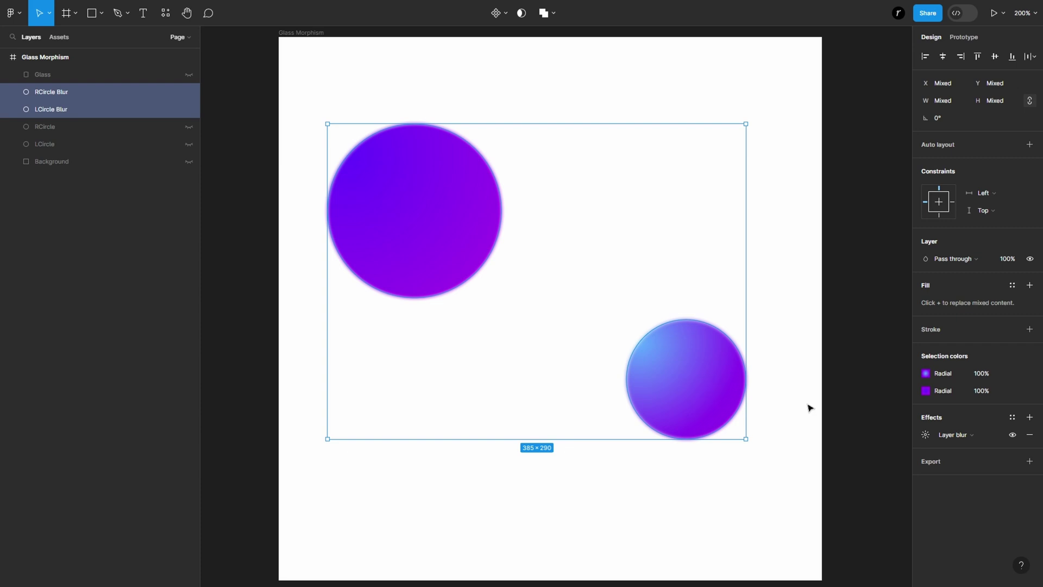
{"action": "left_click", "coordinate": [926, 435]}
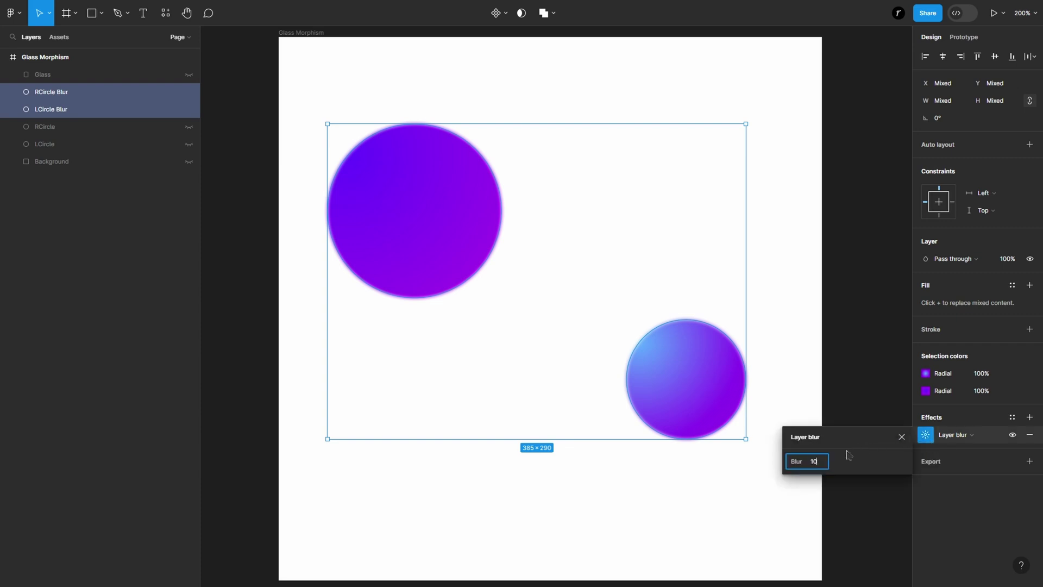
{"action": "key", "text": "Return"}
{"action": "left_click", "coordinate": [792, 338]}
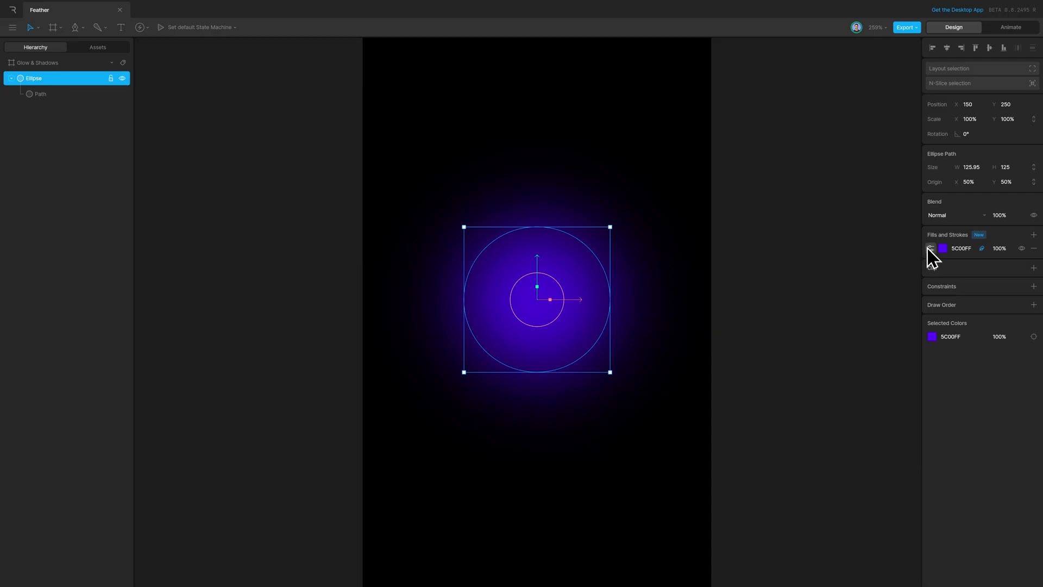
- Adjust the ellipse fill's outer feather amount to 37 and preview the glow
{"action": "left_click", "coordinate": [929, 247]}
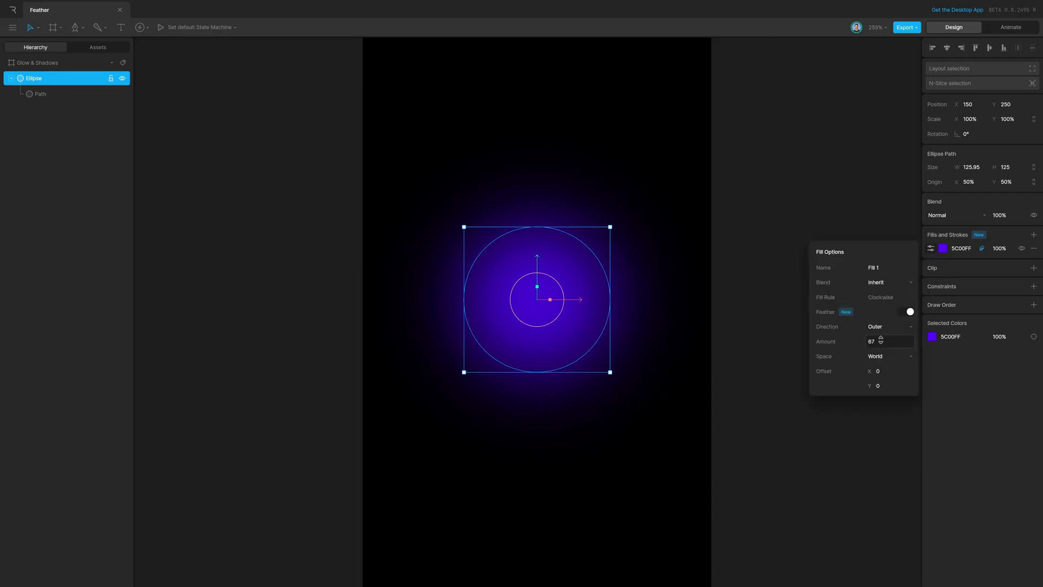
{"action": "mouse_move", "coordinate": [881, 340]}
{"action": "left_mouse_down"}
{"action": "mouse_move", "coordinate": [885, 355]}
{"action": "mouse_move", "coordinate": [882, 348]}
{"action": "left_mouse_up"}
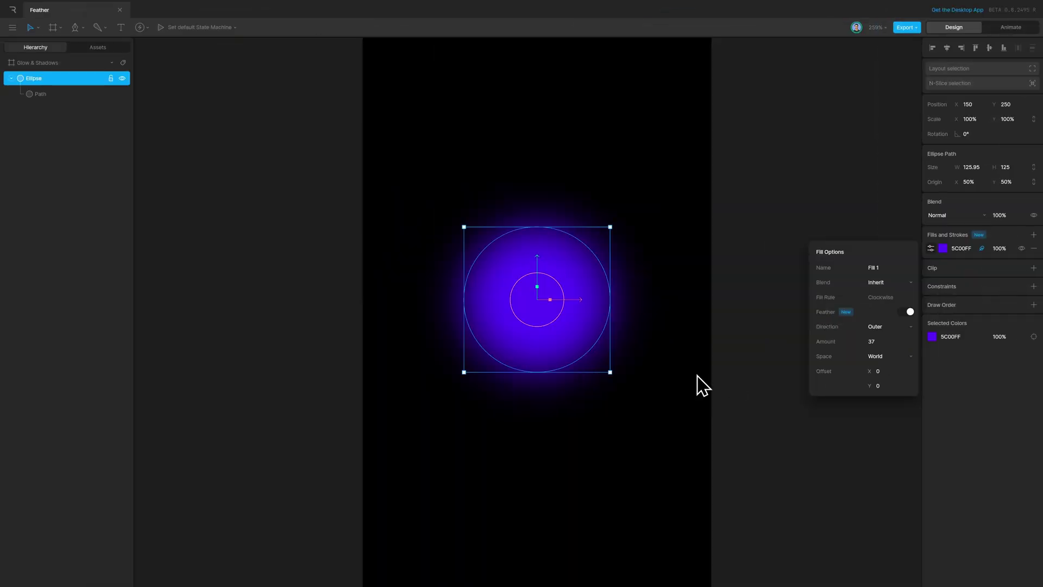
{"action": "left_click", "coordinate": [780, 356]}
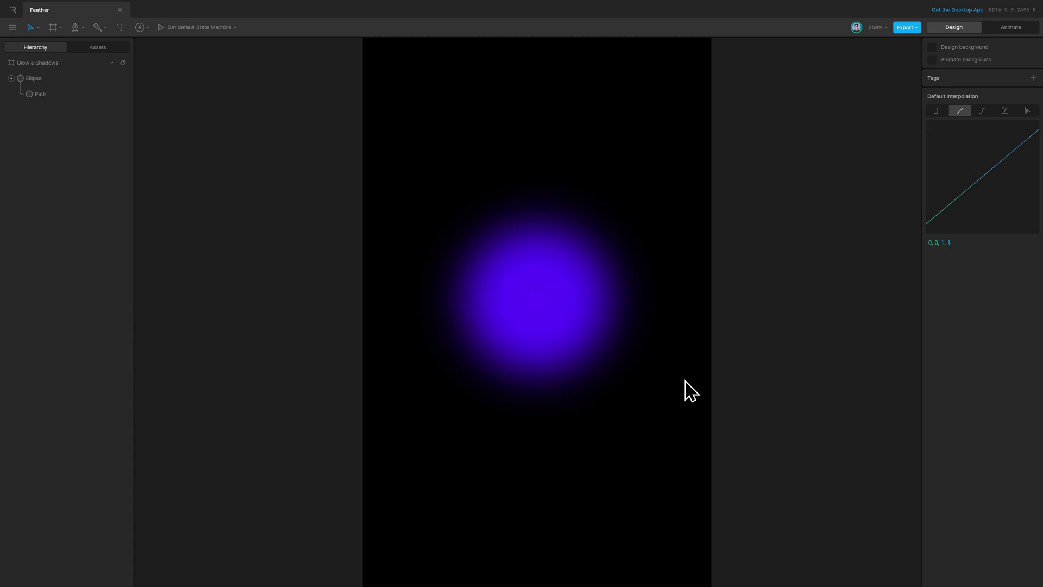
{"action": "left_click", "coordinate": [568, 342]}
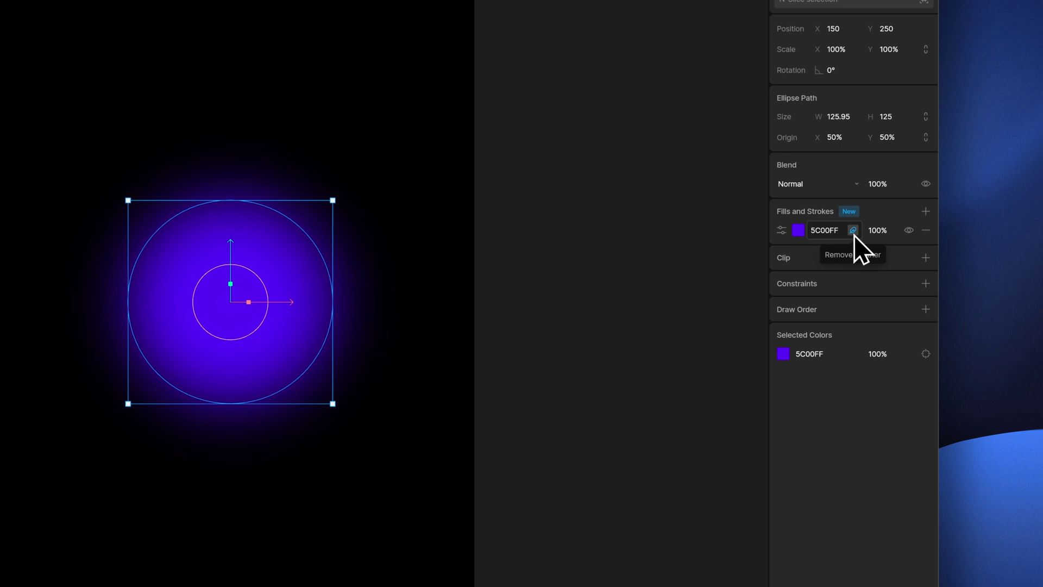
- Remove Fill 1's feather, duplicate the fill, and enable feathering on Fill 2
{"action": "left_click", "coordinate": [854, 236]}
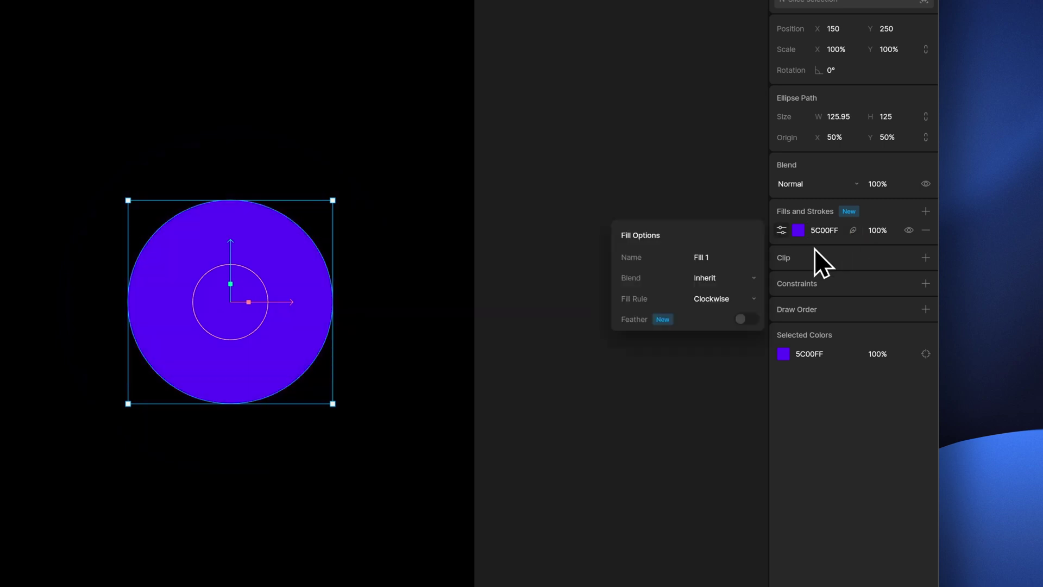
{"action": "right_click", "coordinate": [784, 233]}
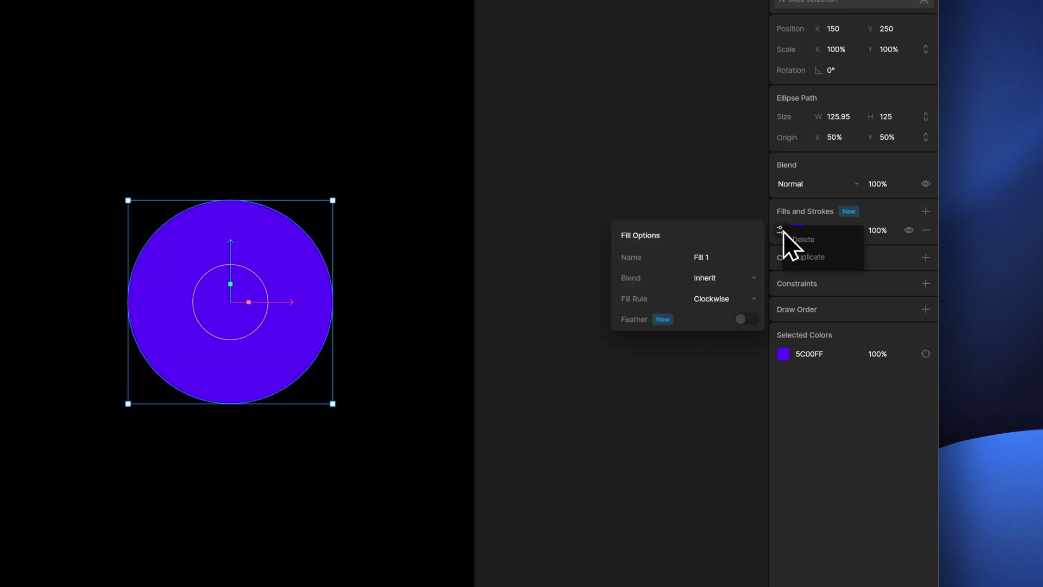
{"action": "left_click", "coordinate": [818, 260]}
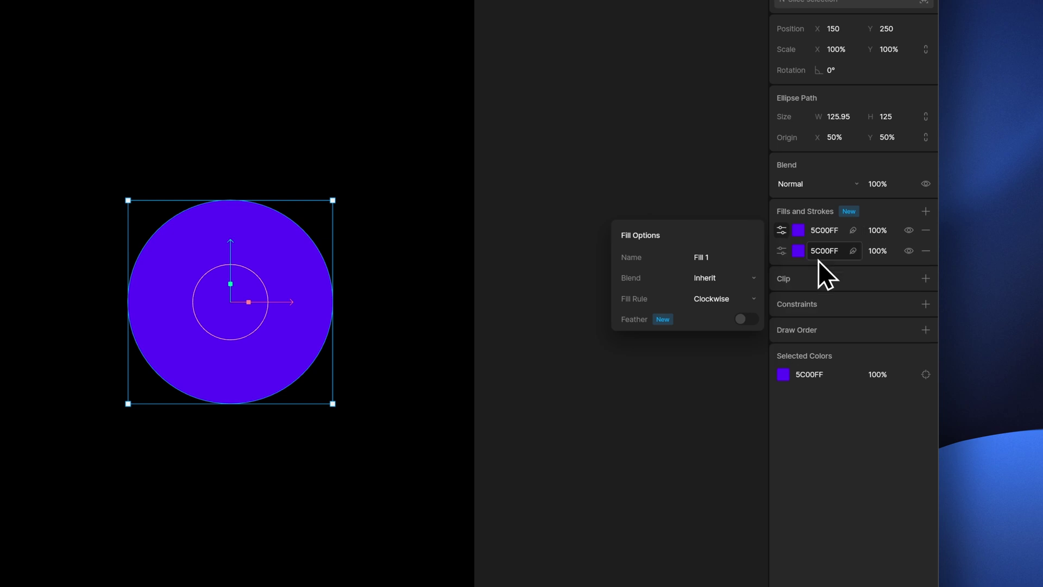
{"action": "left_click", "coordinate": [854, 251]}
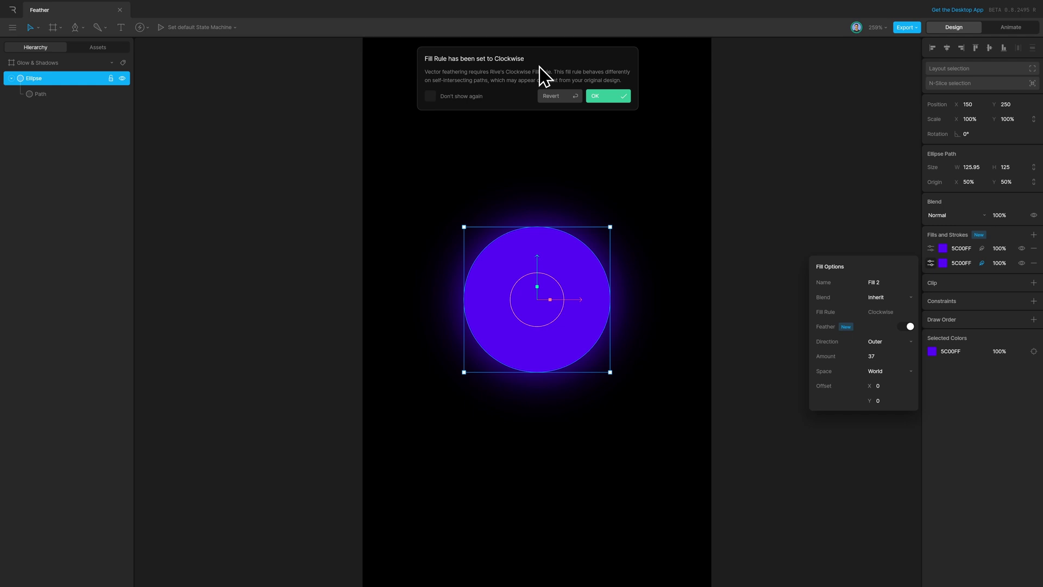
{"action": "left_click", "coordinate": [602, 99]}
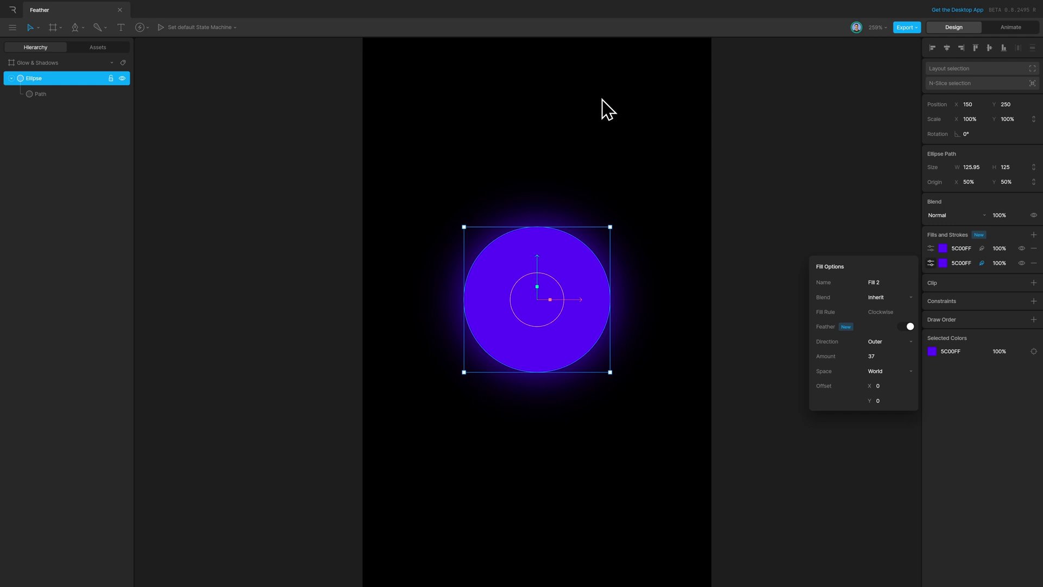
- Set Fill 2's feather amount to 78
{"action": "left_click", "coordinate": [680, 236]}
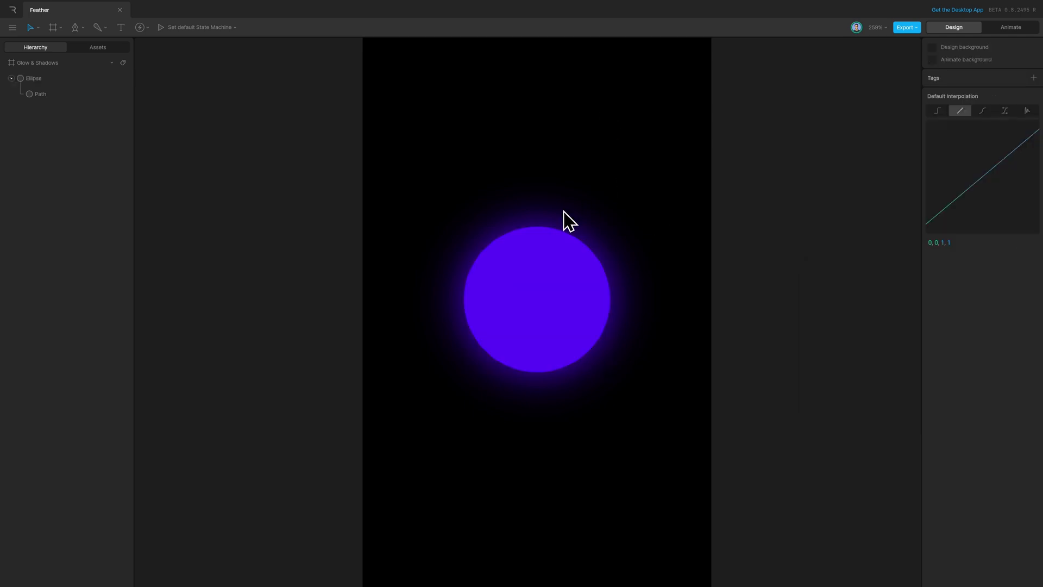
{"action": "left_click", "coordinate": [601, 302]}
{"action": "left_click", "coordinate": [929, 264]}
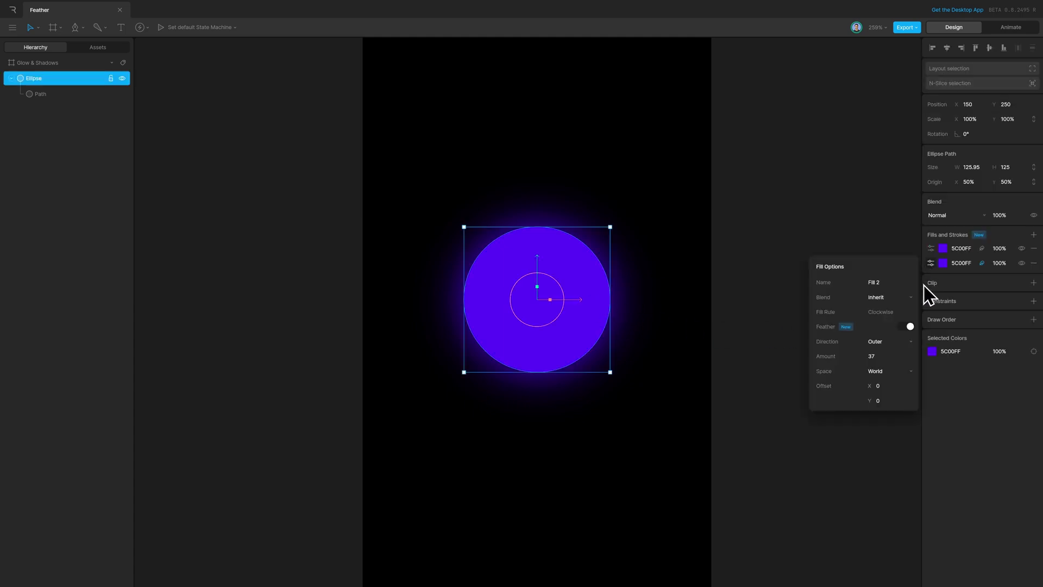
{"action": "left_click", "coordinate": [888, 353]}
{"action": "key", "text": "BackSpace"}
{"action": "key", "text": "BackSpace"}
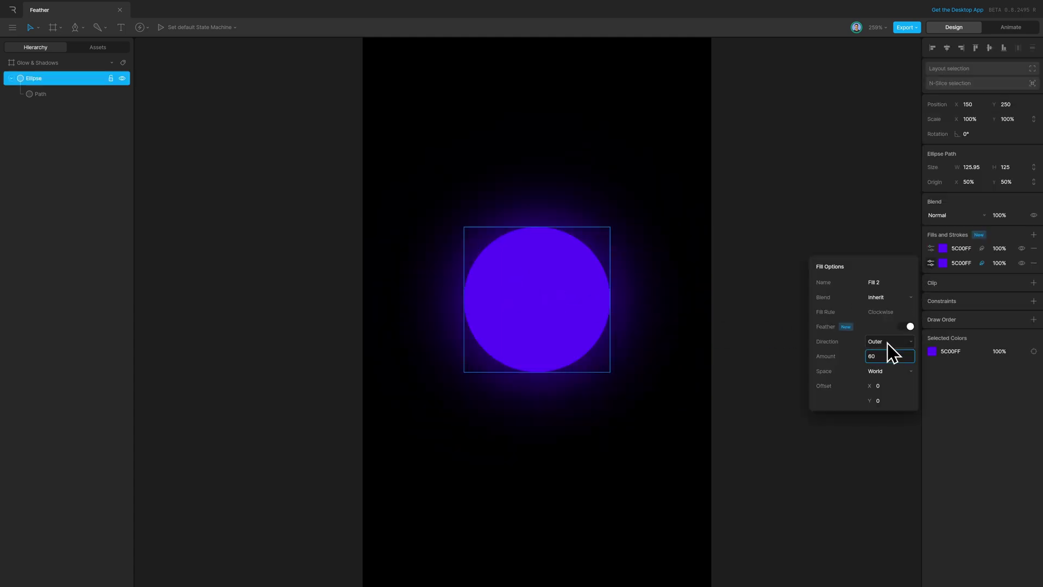
{"action": "type", "text": "78"}
{"action": "key", "text": "Return"}
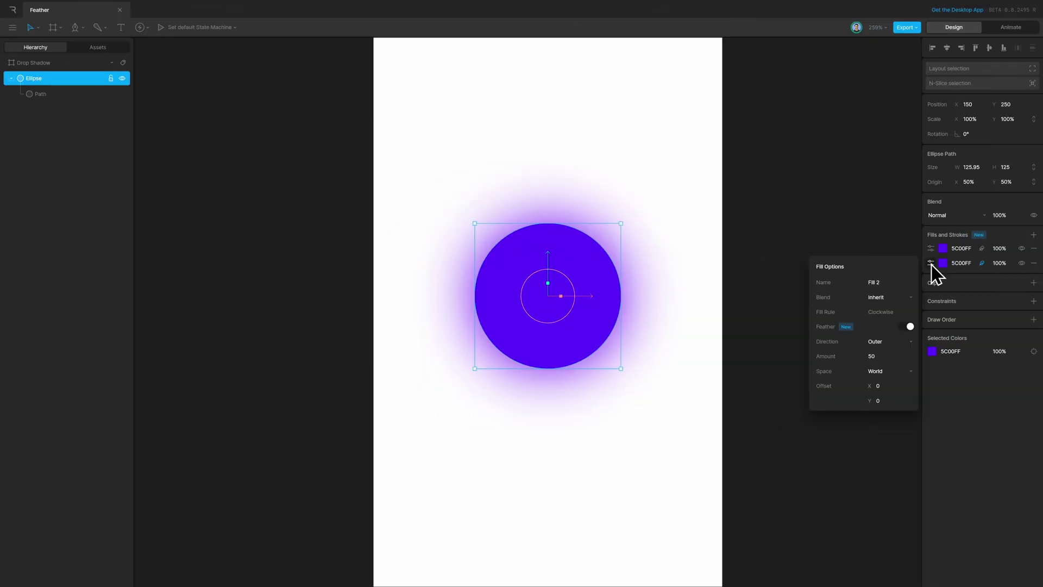
- Darken Fill 2 to 1F0055 and offset its feather 20 right and 9 down as a shadow
{"action": "left_click", "coordinate": [943, 263]}
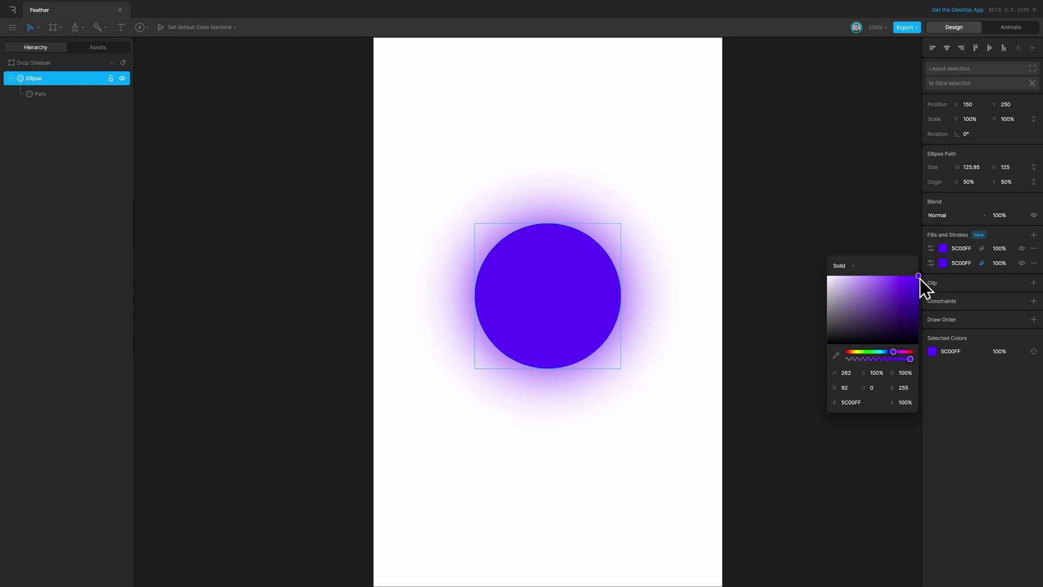
{"action": "left_click", "coordinate": [918, 279]}
{"action": "left_click_drag", "start_coordinate": [918, 279], "coordinate": [918, 321]}
{"action": "left_click", "coordinate": [931, 263]}
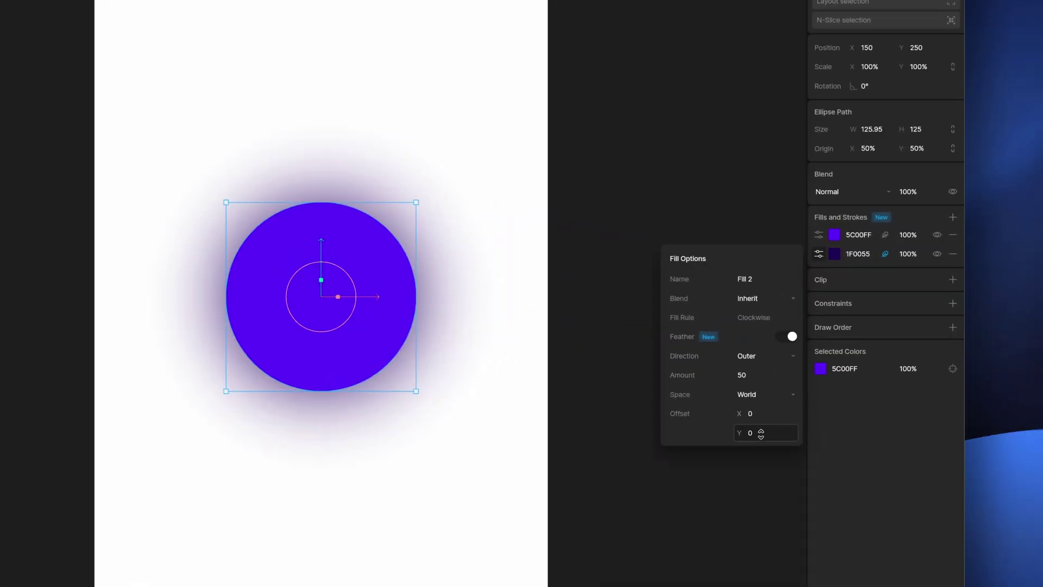
{"action": "left_click_drag", "start_coordinate": [762, 413], "coordinate": [759, 434]}
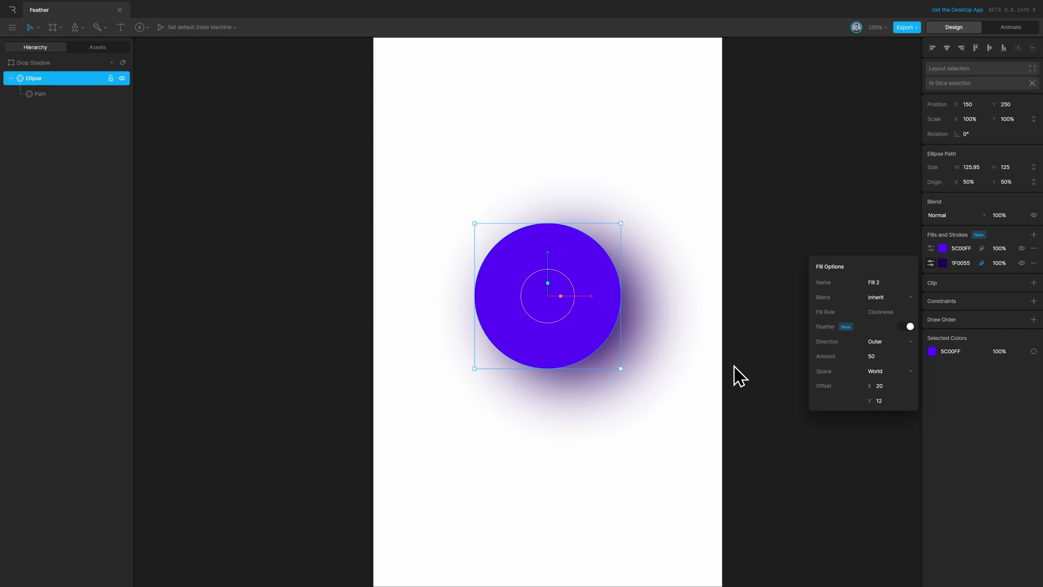
{"action": "left_click", "coordinate": [701, 364]}
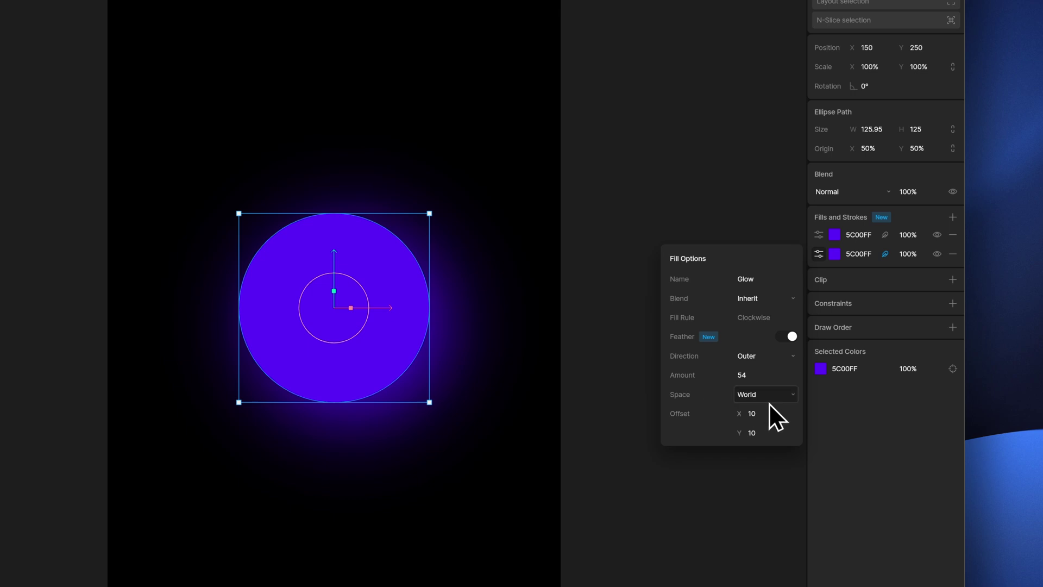
- Move the ellipse up the artboard, undoing test scaling and rotation back to 100% and 0°
{"action": "left_click", "coordinate": [594, 389]}
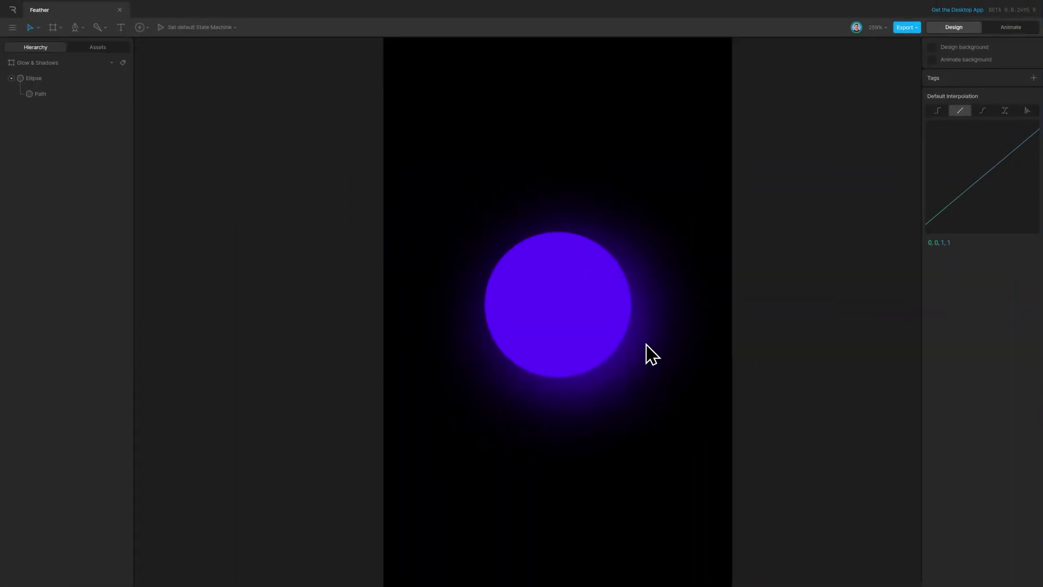
{"action": "left_click_drag", "start_coordinate": [597, 326], "coordinate": [657, 265]}
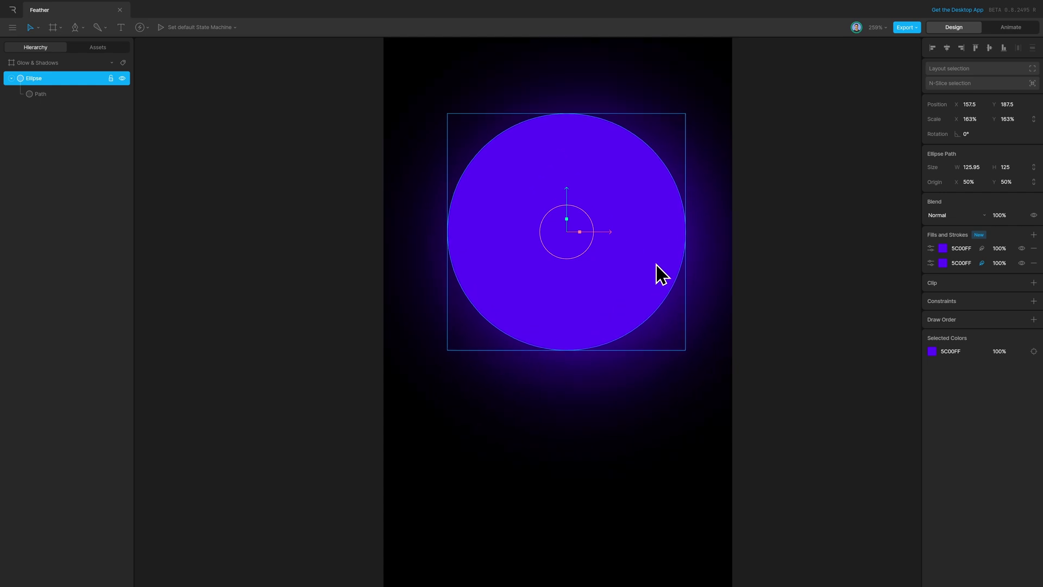
{"action": "key", "text": "ctrl+z"}
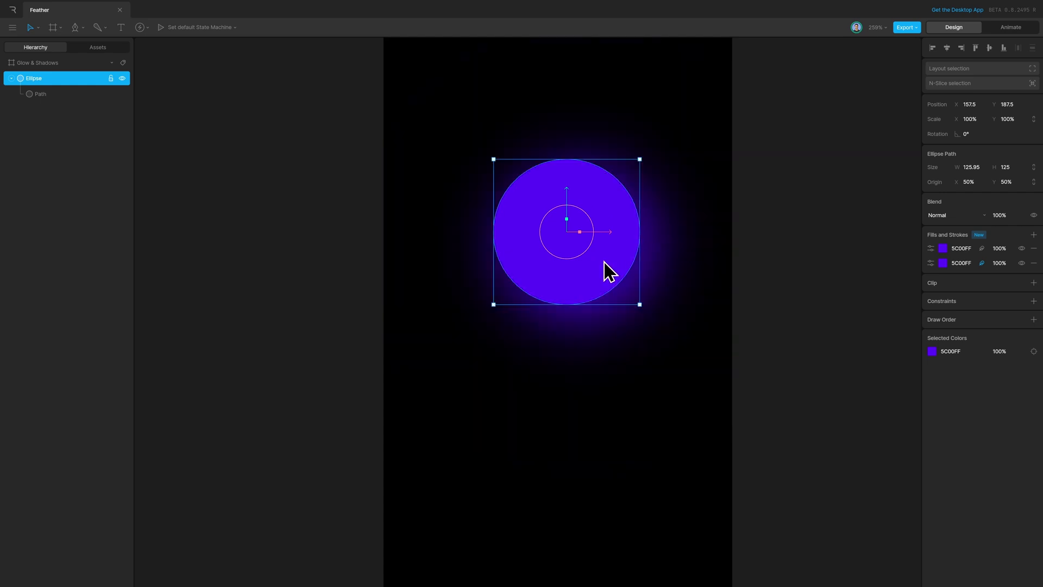
{"action": "left_click_drag", "start_coordinate": [587, 251], "coordinate": [546, 261]}
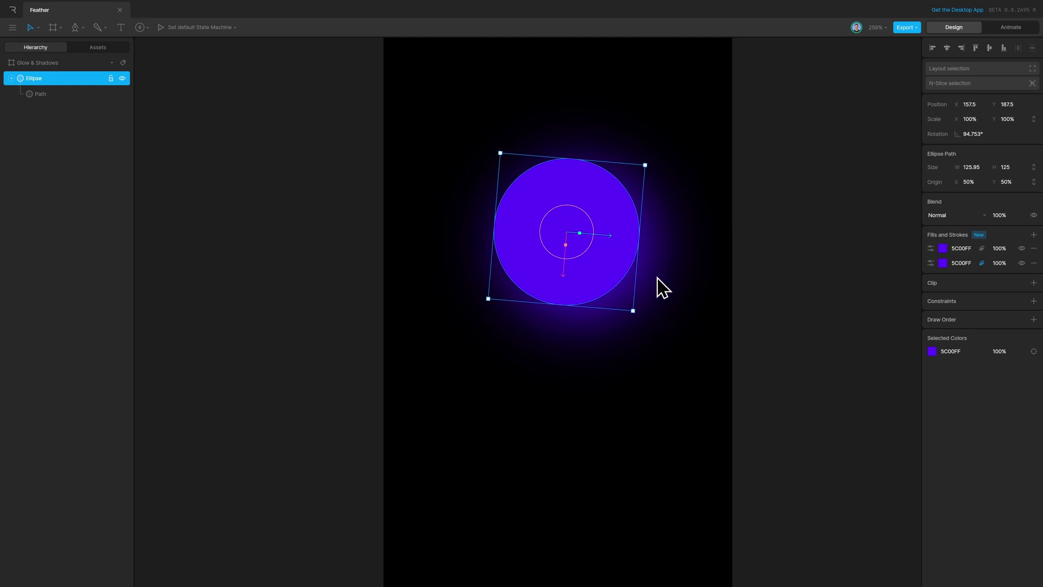
{"action": "key", "text": "ctrl+z"}
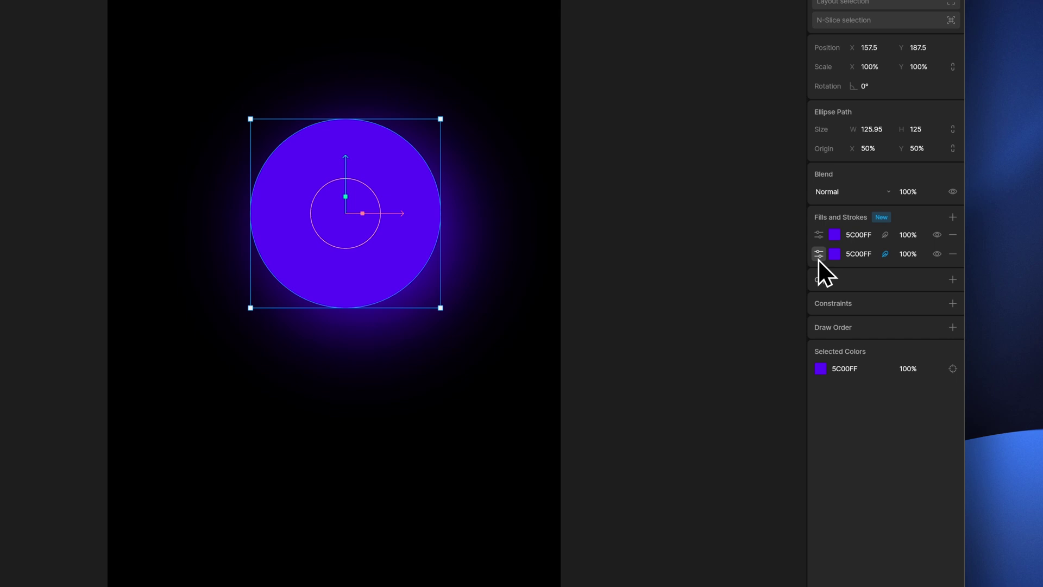
- Switch the Glow fill's offset space to Local and rotate the ellipse to check it
{"action": "left_click", "coordinate": [931, 263]}
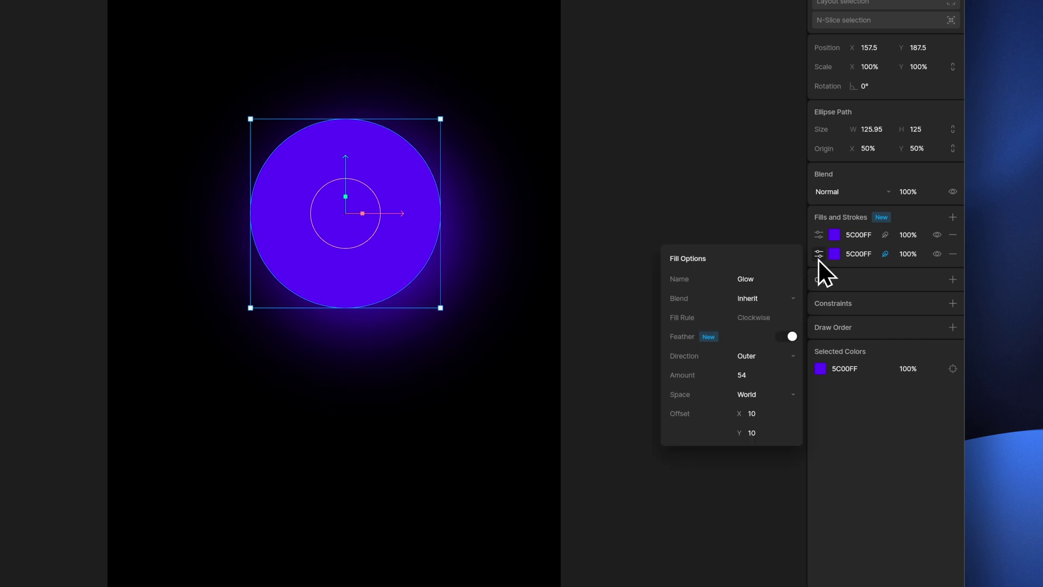
{"action": "left_click", "coordinate": [771, 397]}
{"action": "left_click", "coordinate": [767, 412]}
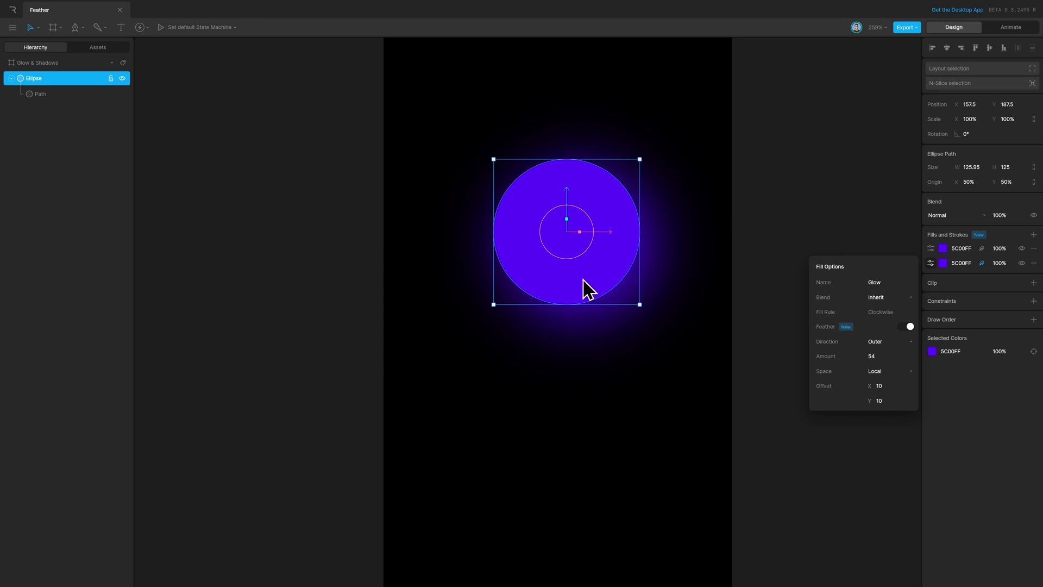
{"action": "mouse_move", "coordinate": [580, 263]}
{"action": "left_mouse_down"}
{"action": "mouse_move", "coordinate": [552, 272]}
{"action": "mouse_move", "coordinate": [592, 263]}
{"action": "mouse_move", "coordinate": [534, 276]}
{"action": "mouse_move", "coordinate": [591, 252]}
{"action": "mouse_move", "coordinate": [594, 233]}
{"action": "mouse_move", "coordinate": [584, 256]}
{"action": "mouse_move", "coordinate": [559, 273]}
{"action": "mouse_move", "coordinate": [589, 244]}
{"action": "mouse_move", "coordinate": [549, 268]}
{"action": "mouse_move", "coordinate": [592, 252]}
{"action": "mouse_move", "coordinate": [557, 275]}
{"action": "mouse_move", "coordinate": [585, 253]}
{"action": "mouse_move", "coordinate": [556, 275]}
{"action": "mouse_move", "coordinate": [571, 249]}
{"action": "left_mouse_up"}
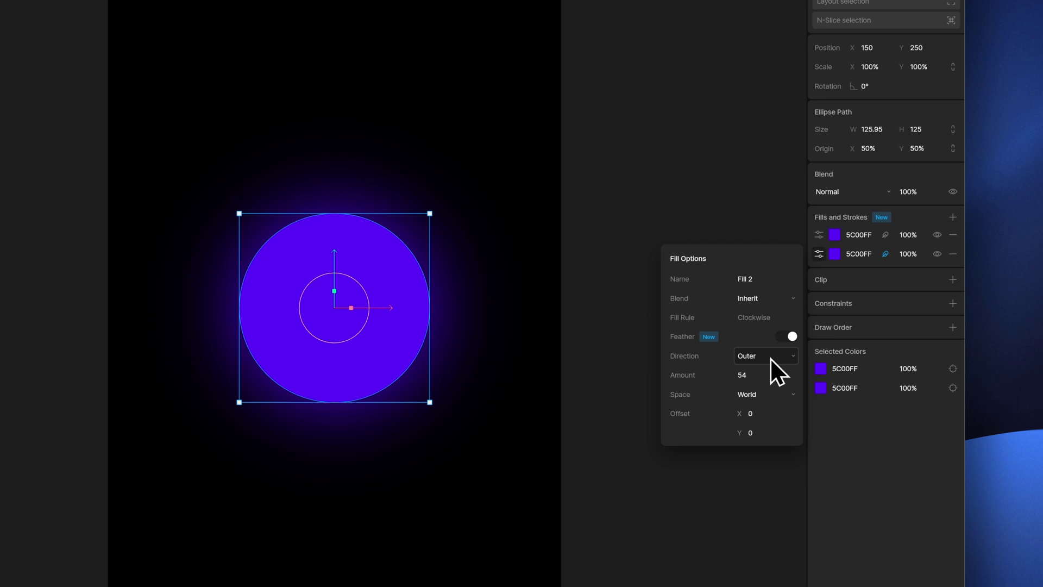
- Make Fill 2 an Inner feather coloured 965BFF and move it above the 5C00FF fill
{"action": "left_click", "coordinate": [770, 359]}
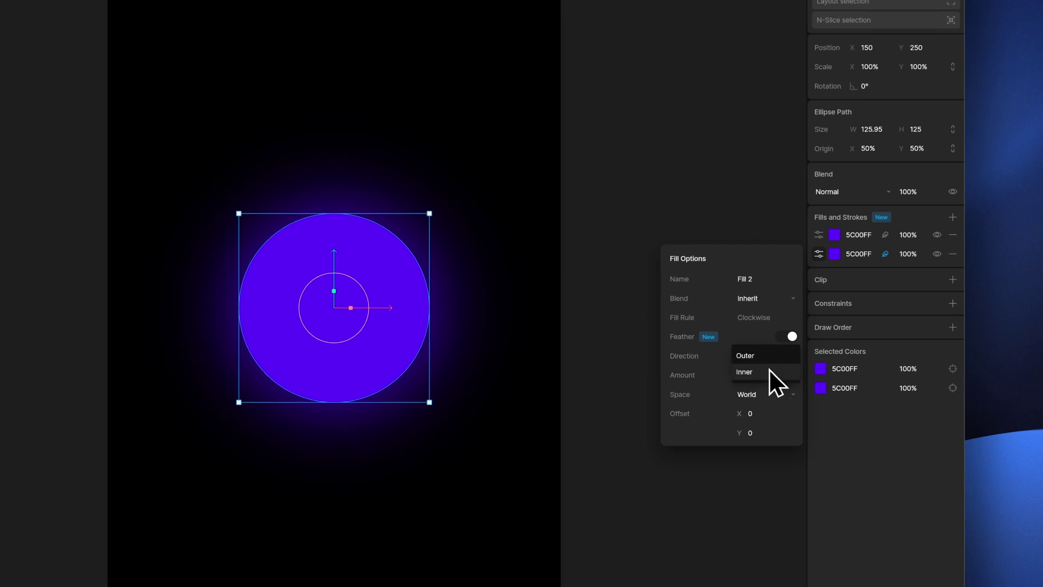
{"action": "left_click", "coordinate": [768, 369]}
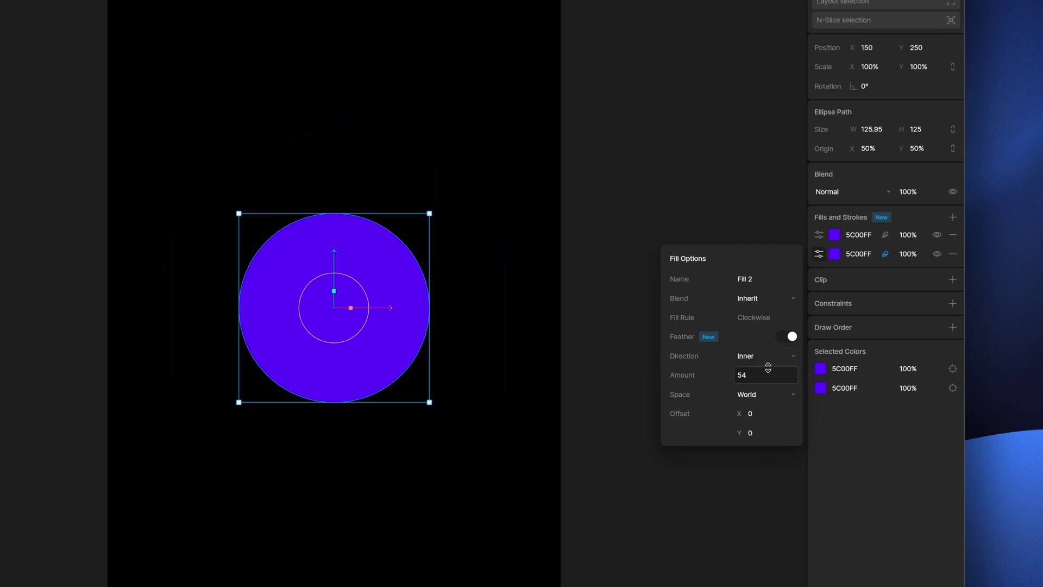
{"action": "left_click", "coordinate": [835, 253]}
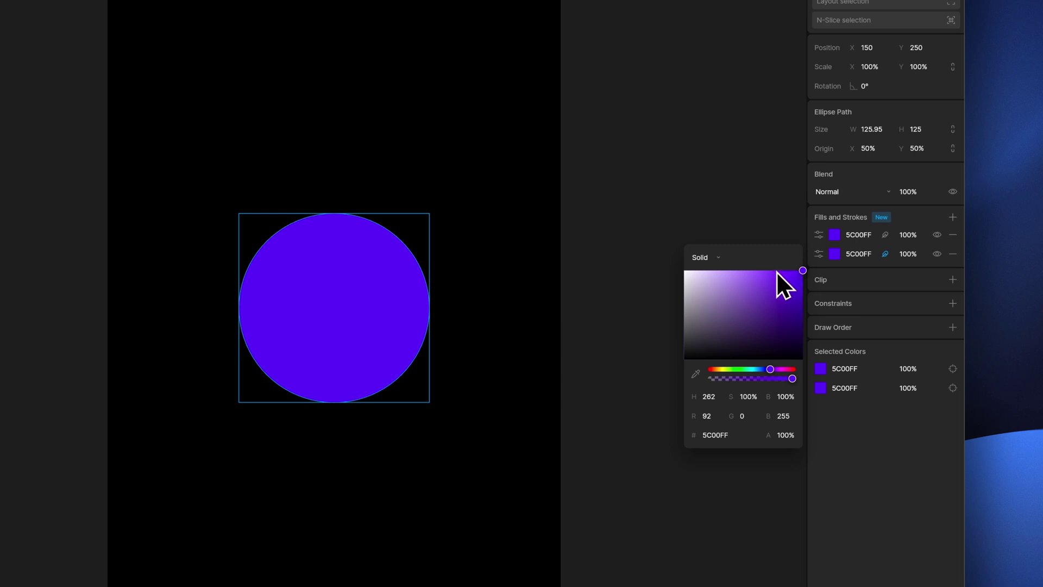
{"action": "left_click_drag", "start_coordinate": [777, 271], "coordinate": [761, 266]}
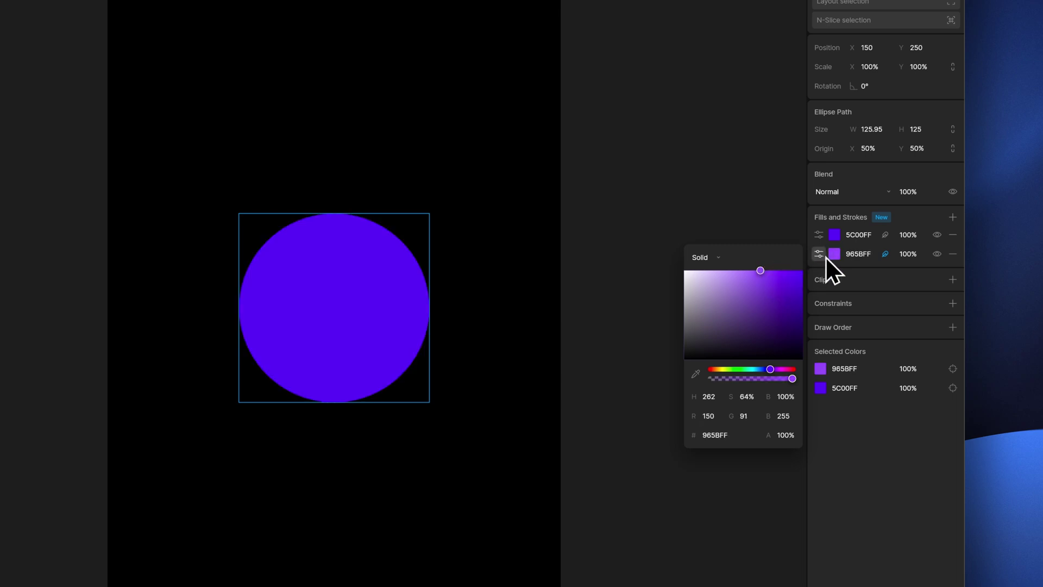
{"action": "left_click_drag", "start_coordinate": [825, 256], "coordinate": [826, 231]}
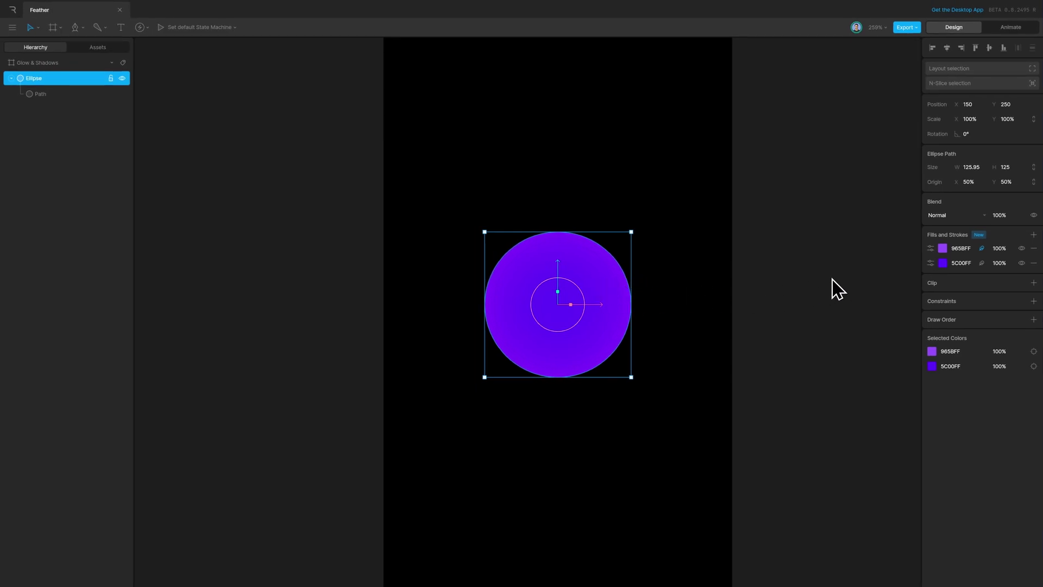
- Tighten the 965BFF fill's inner feather to amount 11 with offset X 5, Y 6
{"action": "left_click", "coordinate": [931, 249]}
{"action": "left_click", "coordinate": [891, 341]}
{"action": "type", "text": "43"}
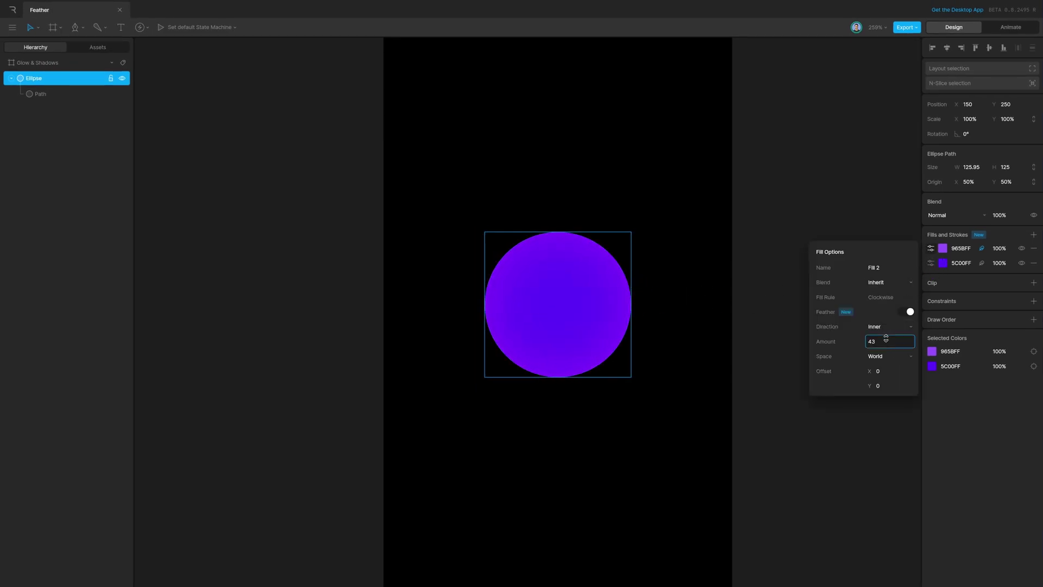
{"action": "left_click_drag", "start_coordinate": [886, 338], "coordinate": [890, 382]}
{"action": "left_click", "coordinate": [892, 387]}
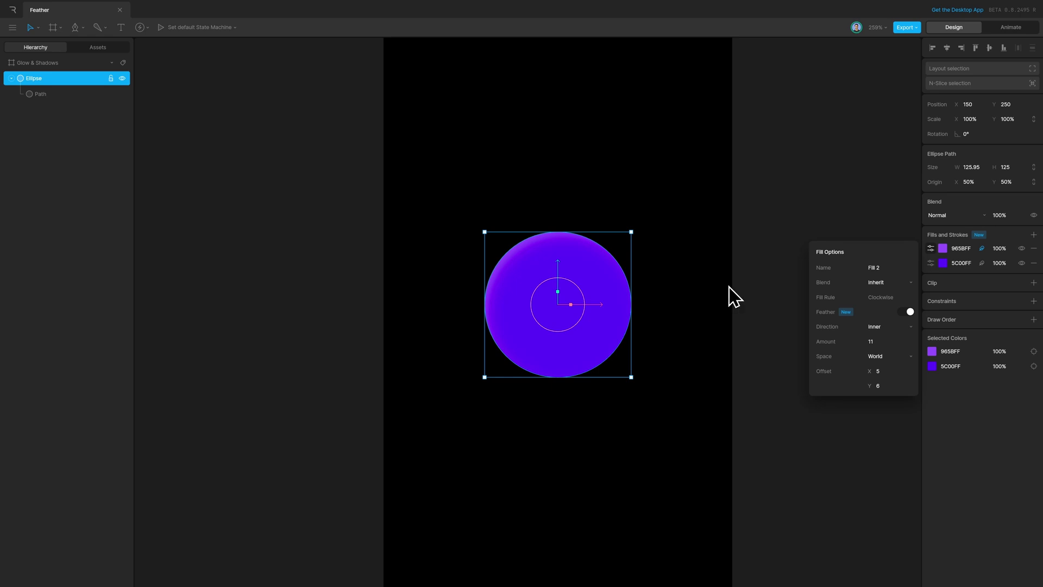
{"action": "left_click", "coordinate": [931, 263]}
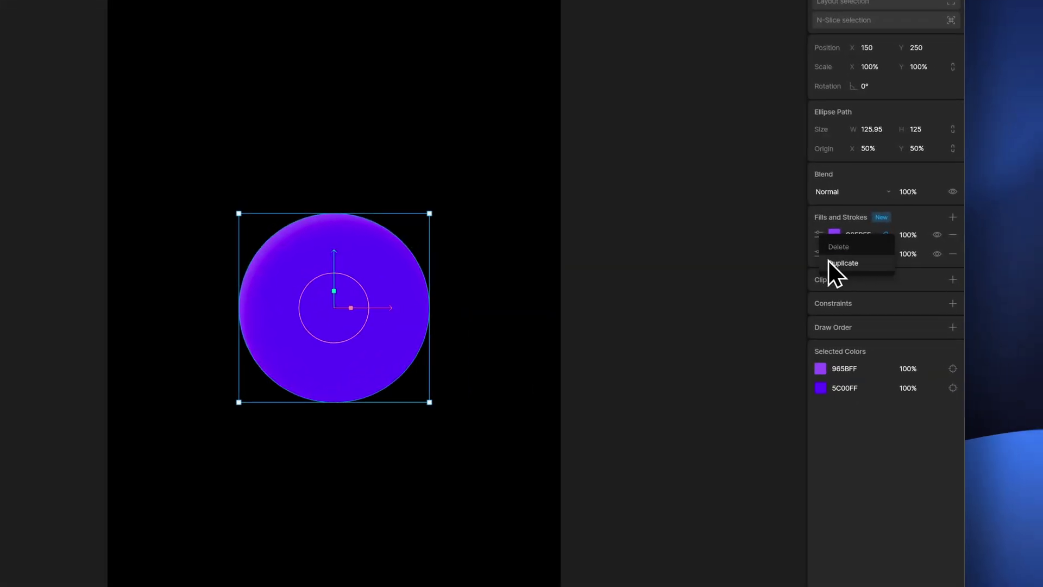
- Duplicate the highlight fill, recolour it 39009E, and offset its inner feather to -6, -6
{"action": "left_click", "coordinate": [829, 262]}
{"action": "left_click", "coordinate": [835, 235]}
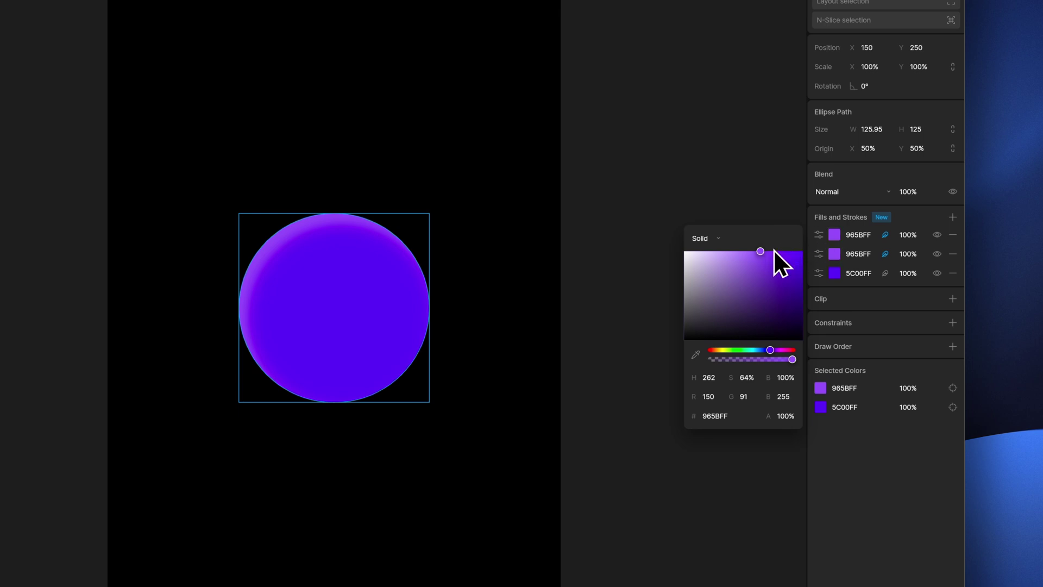
{"action": "left_click_drag", "start_coordinate": [762, 252], "coordinate": [819, 286]}
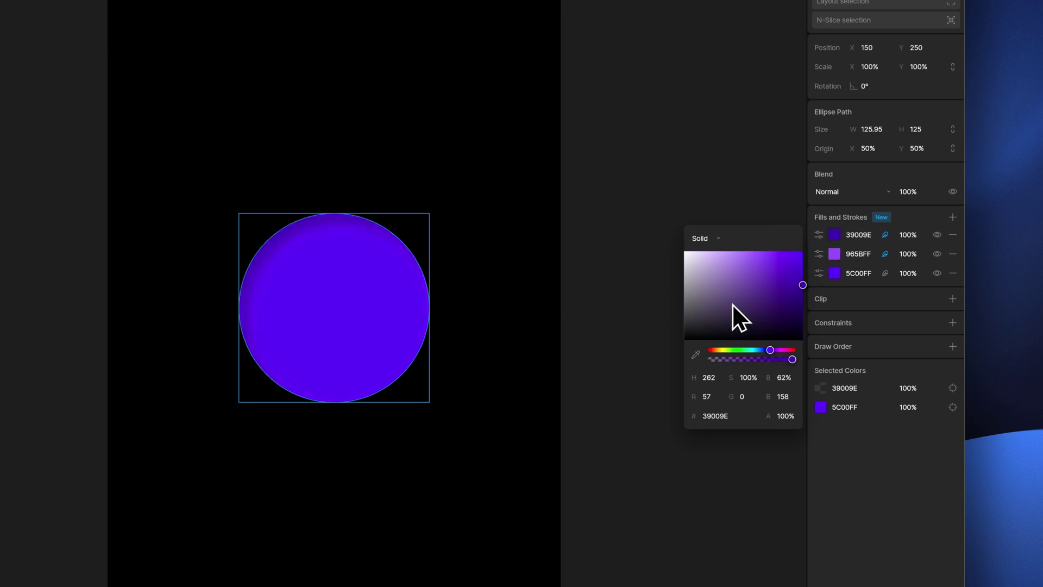
{"action": "left_click", "coordinate": [820, 235]}
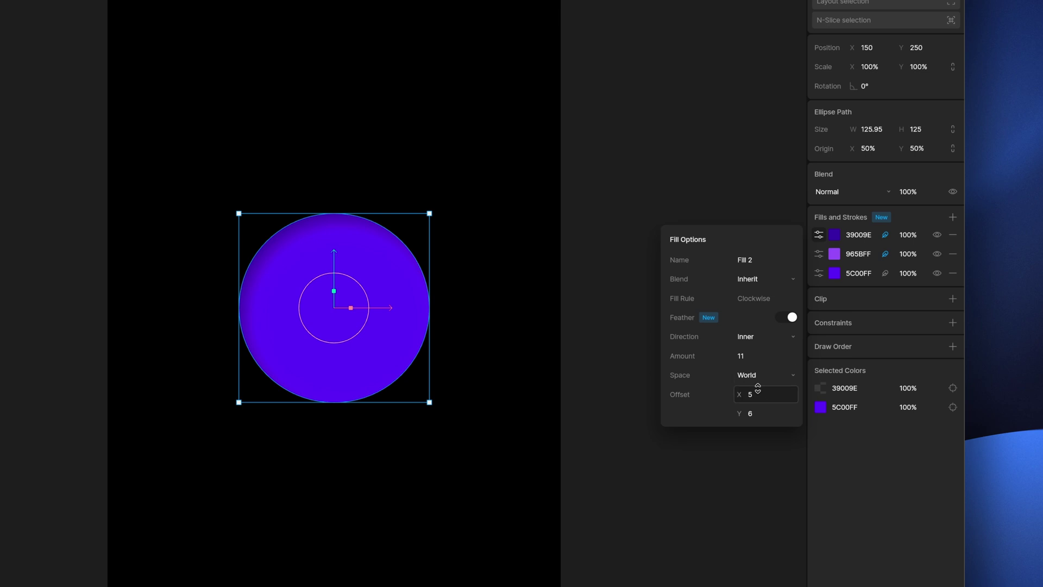
{"action": "mouse_move", "coordinate": [758, 392]}
{"action": "left_mouse_down"}
{"action": "mouse_move", "coordinate": [749, 392]}
{"action": "mouse_move", "coordinate": [760, 425]}
{"action": "left_mouse_up"}
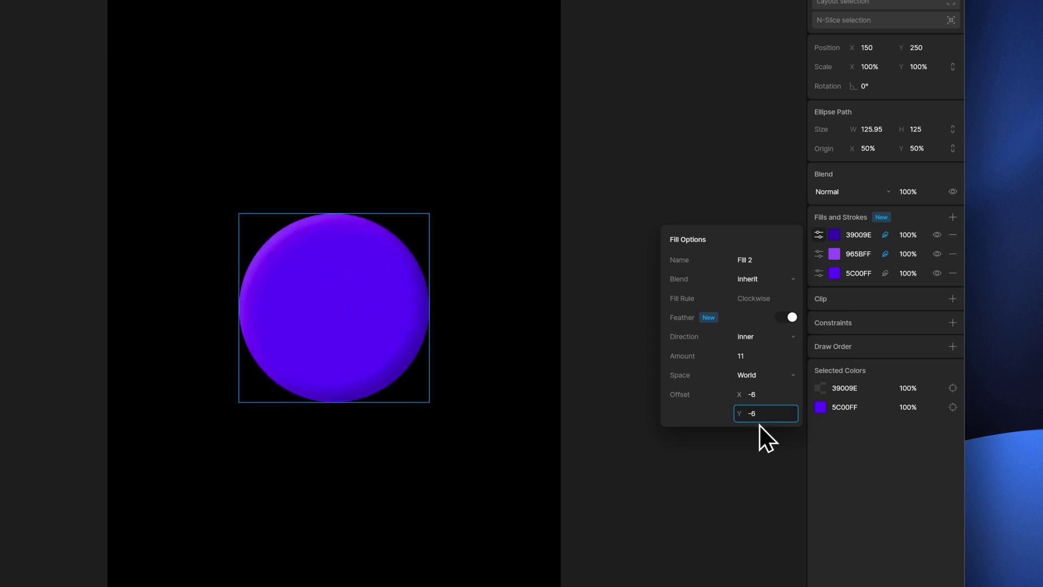
{"action": "left_click", "coordinate": [495, 331]}
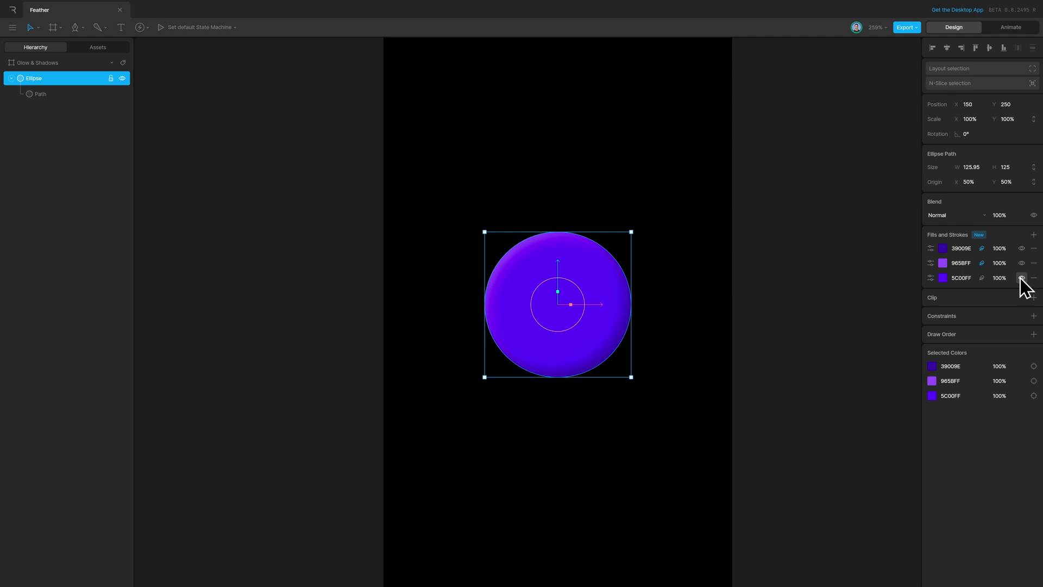
- Toggle the 5C00FF, 965BFF and 39009E fills' visibility to compare the shading, leaving all shown
{"action": "left_click", "coordinate": [1021, 277]}
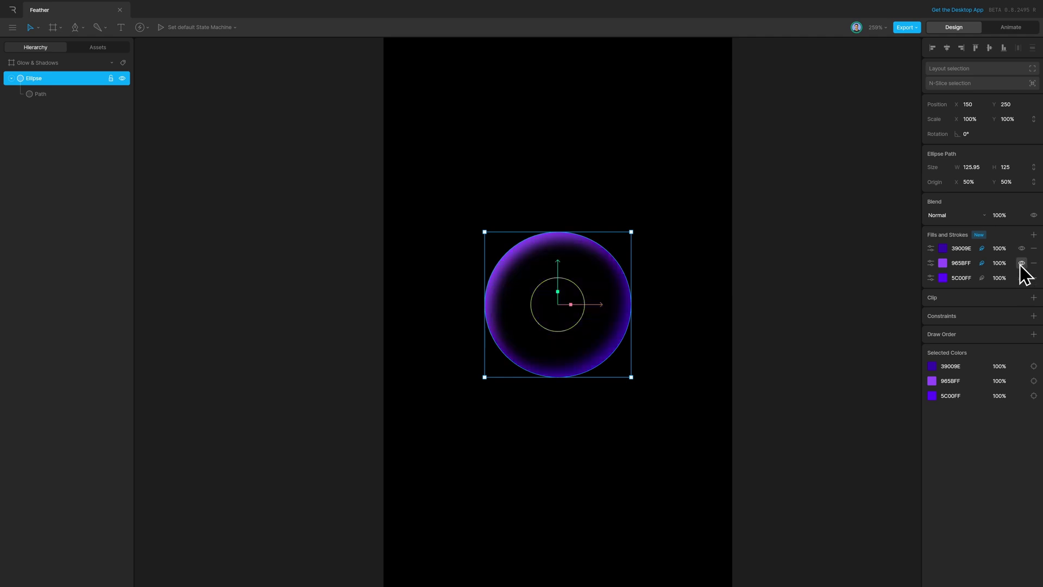
{"action": "left_click", "coordinate": [1021, 263]}
{"action": "left_click", "coordinate": [1021, 263]}
{"action": "left_click", "coordinate": [1021, 248]}
{"action": "left_click", "coordinate": [1021, 248]}
{"action": "left_click", "coordinate": [1021, 278]}
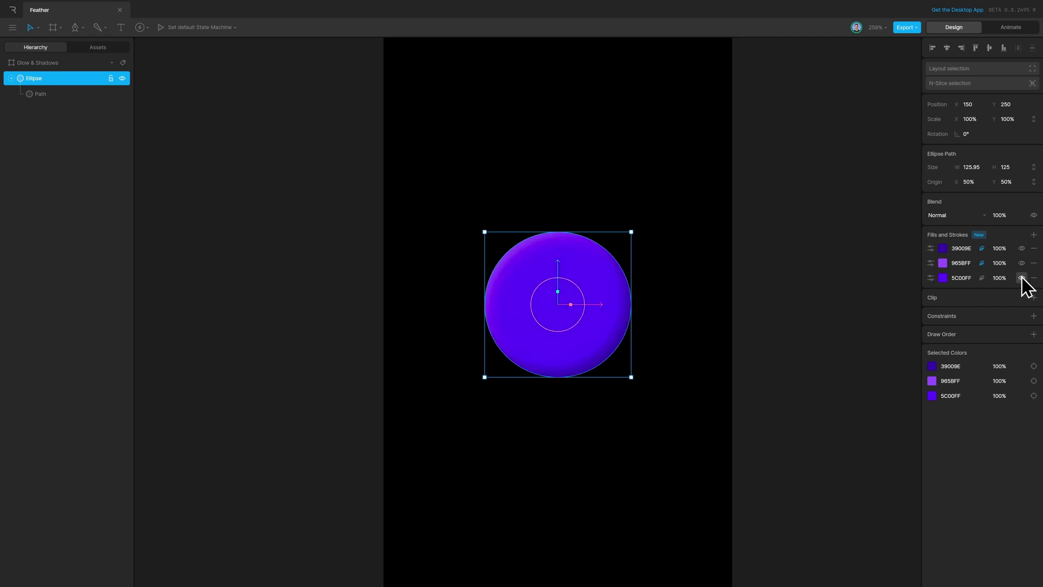
- Duplicate the 5C00FF fill as an outer-feathered glow at 37, offset 14 and 7
{"action": "right_click", "coordinate": [931, 278]}
{"action": "left_click", "coordinate": [941, 302]}
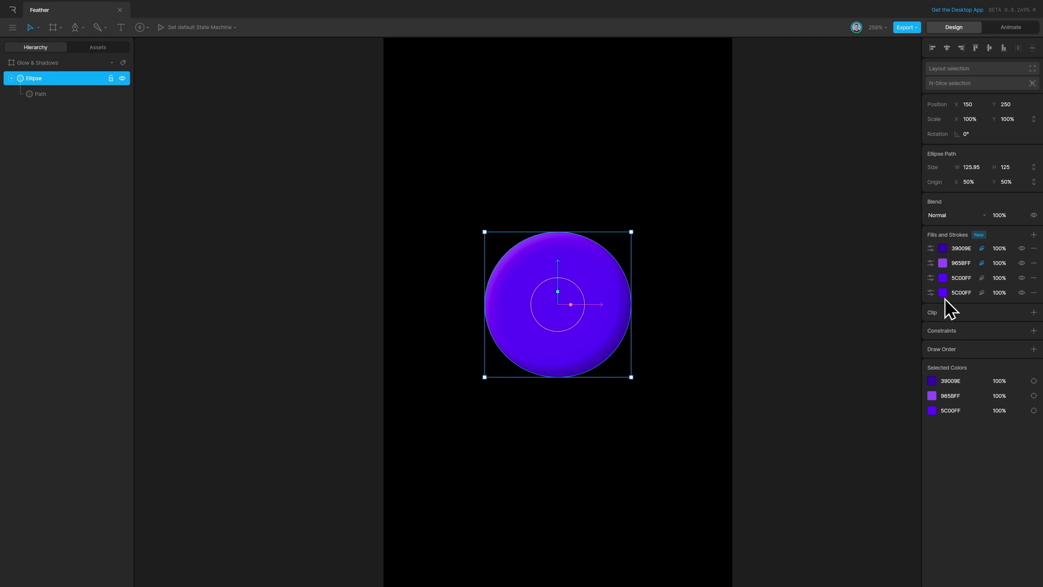
{"action": "left_click", "coordinate": [982, 293]}
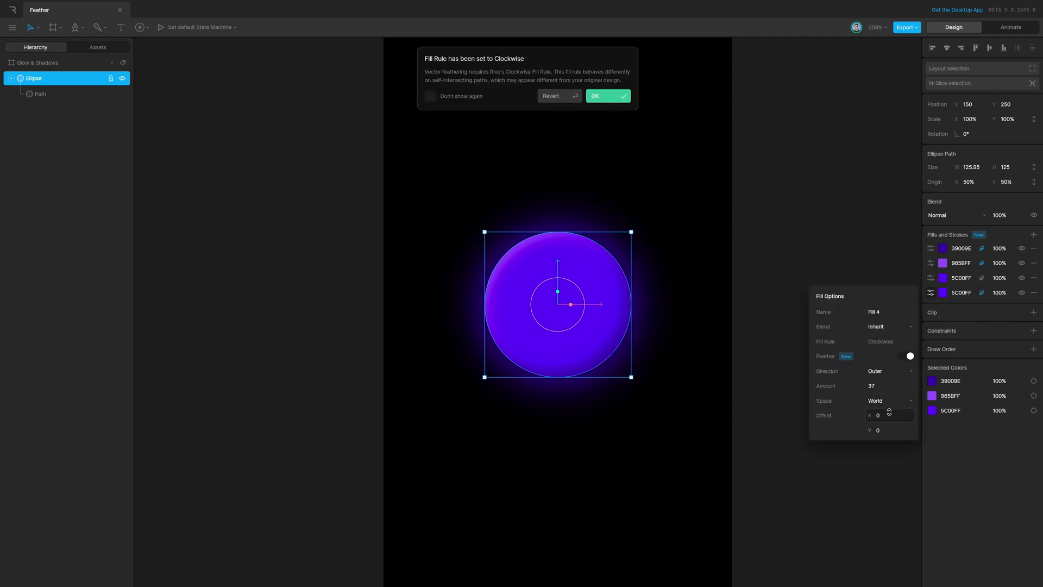
{"action": "left_click_drag", "start_coordinate": [890, 412], "coordinate": [881, 426]}
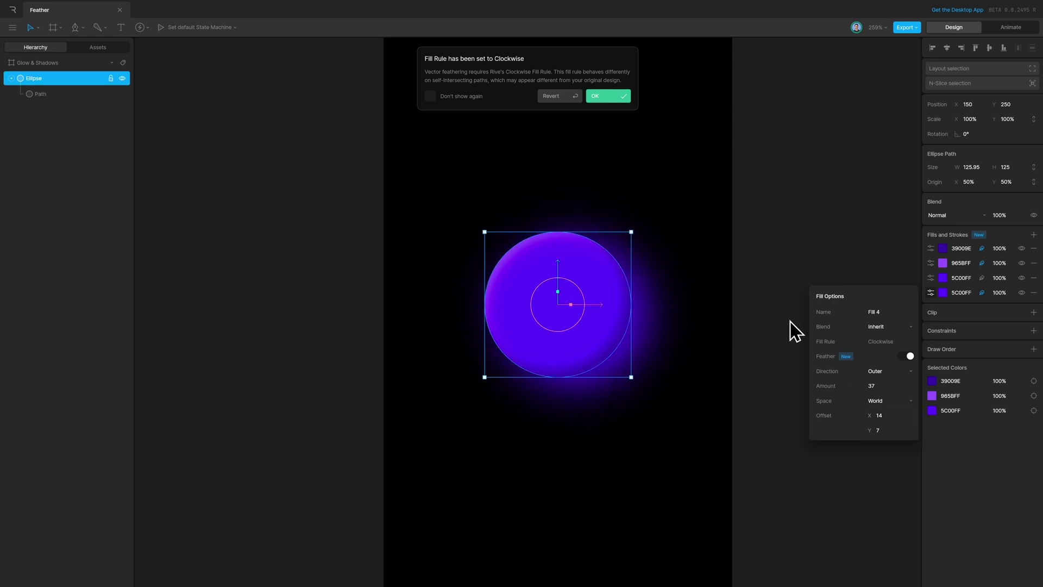
{"action": "left_click", "coordinate": [601, 104]}
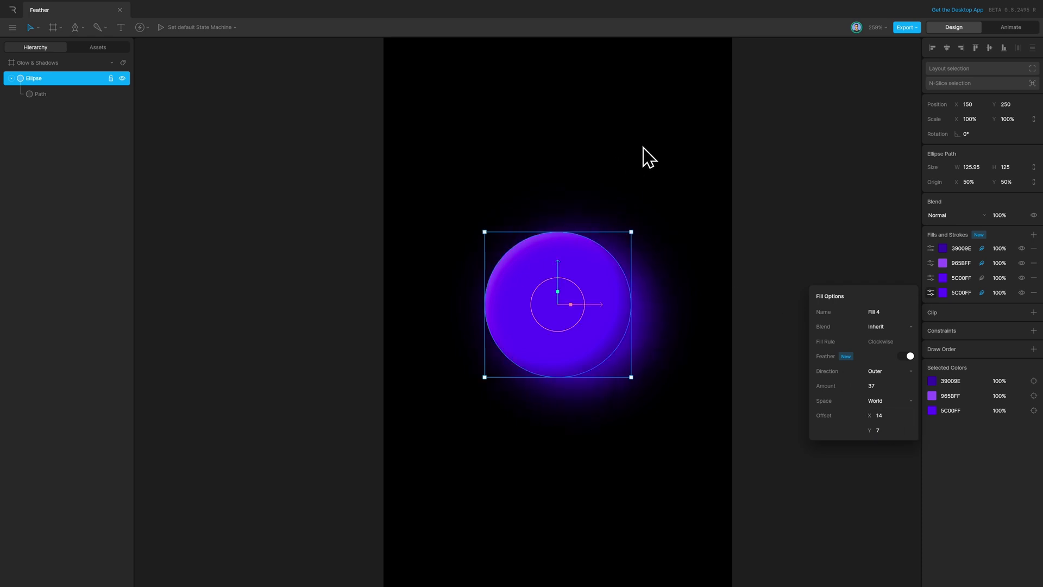
{"action": "left_click", "coordinate": [757, 238]}
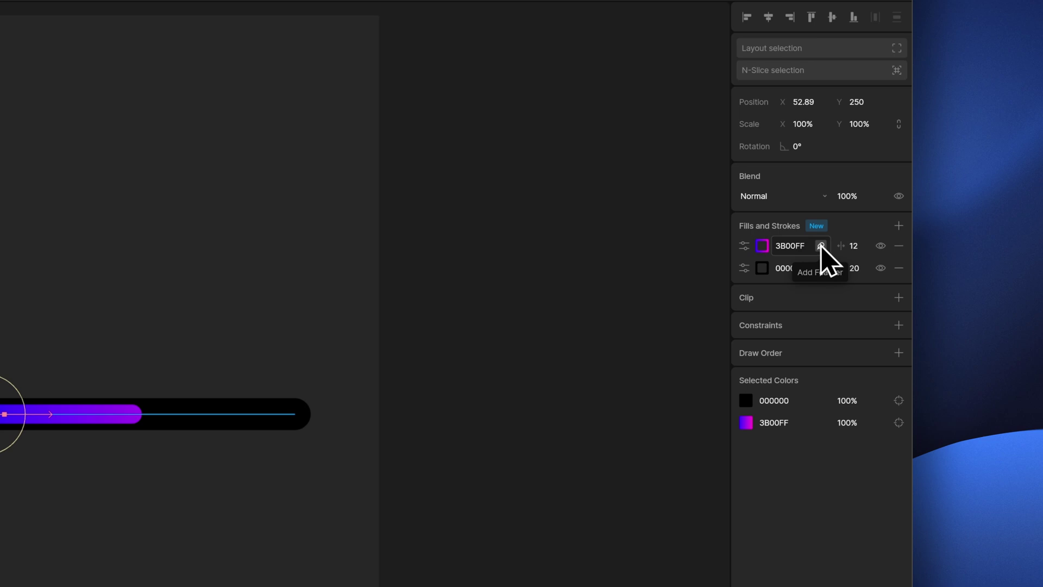
- Try a 24-amount feather offset 3, 4 on the 3B00FF stroke, then undo it
{"action": "left_click", "coordinate": [821, 246]}
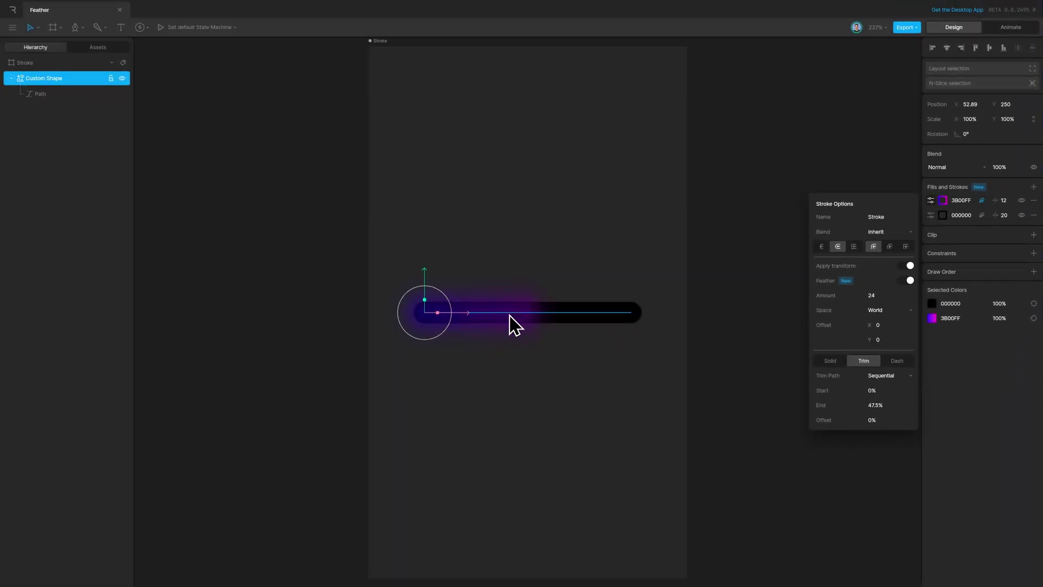
{"action": "left_click", "coordinate": [886, 296]}
{"action": "key", "text": "Return"}
{"action": "left_click", "coordinate": [890, 323]}
{"action": "type", "text": "3"}
{"action": "key", "text": "Tab"}
{"action": "type", "text": "4"}
{"action": "key", "text": "Return"}
{"action": "key", "text": "ctrl+z"}
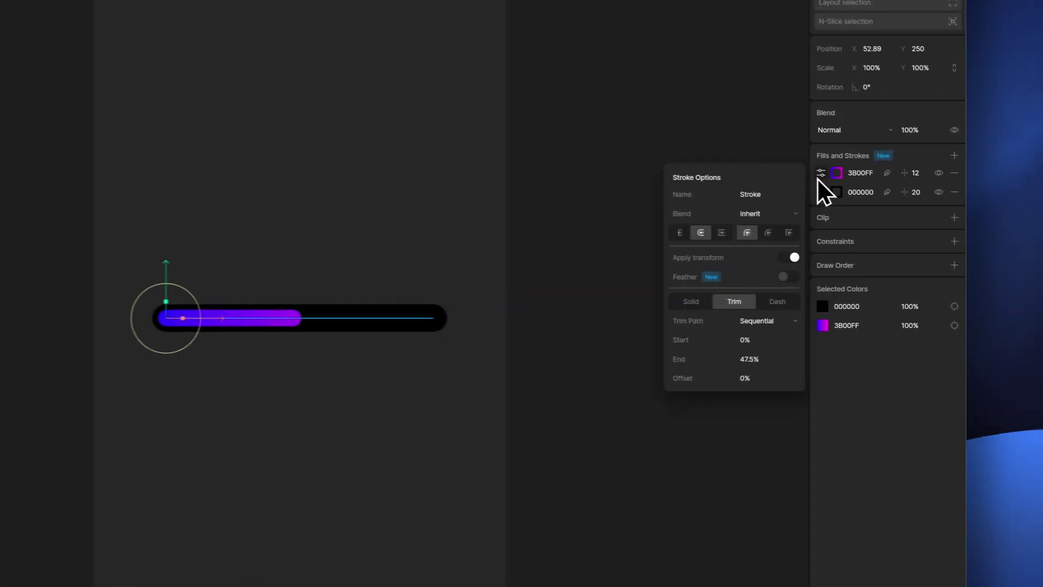
- Duplicate the 3B00FF stroke and feather the copy at 43 for a glow
{"action": "left_click", "coordinate": [930, 202]}
{"action": "right_click", "coordinate": [930, 201]}
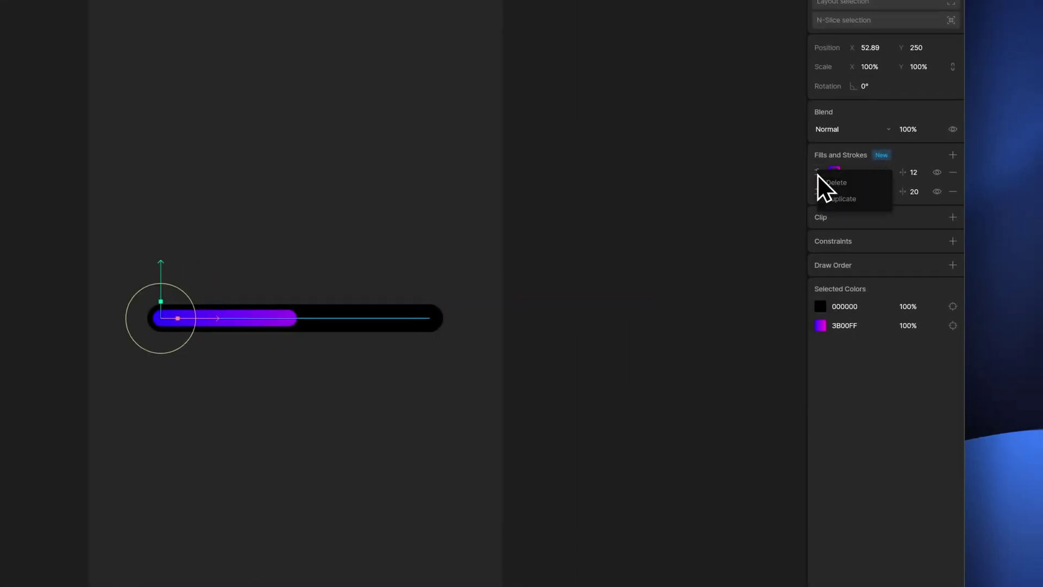
{"action": "left_click", "coordinate": [835, 199]}
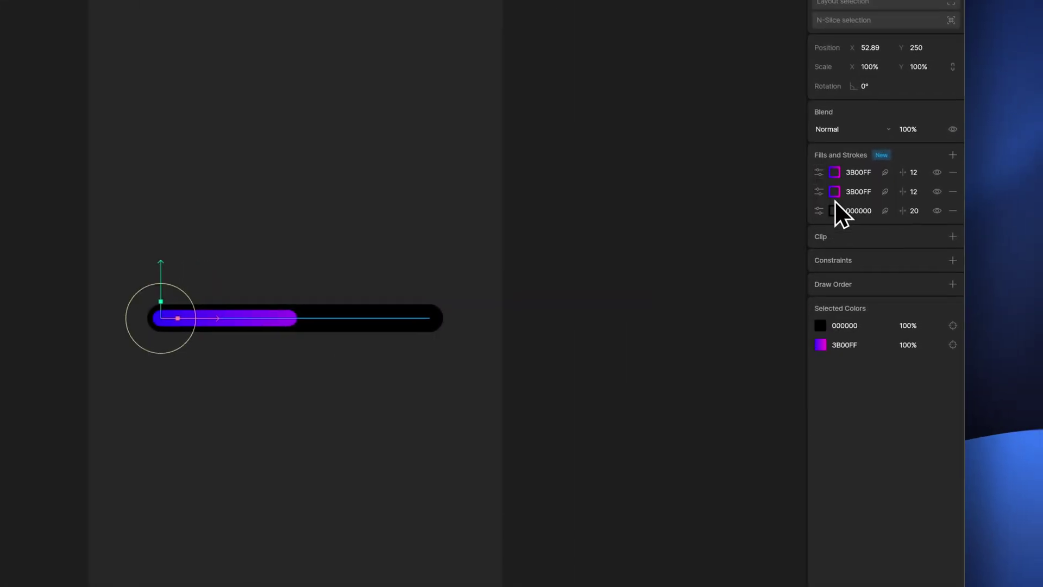
{"action": "left_click", "coordinate": [885, 192]}
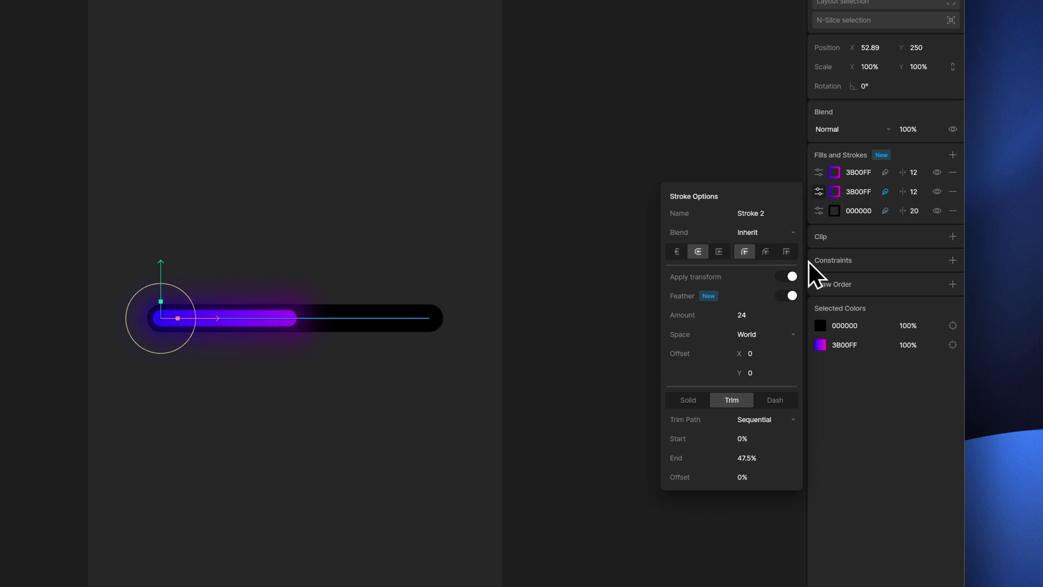
{"action": "left_click_drag", "start_coordinate": [773, 308], "coordinate": [771, 301]}
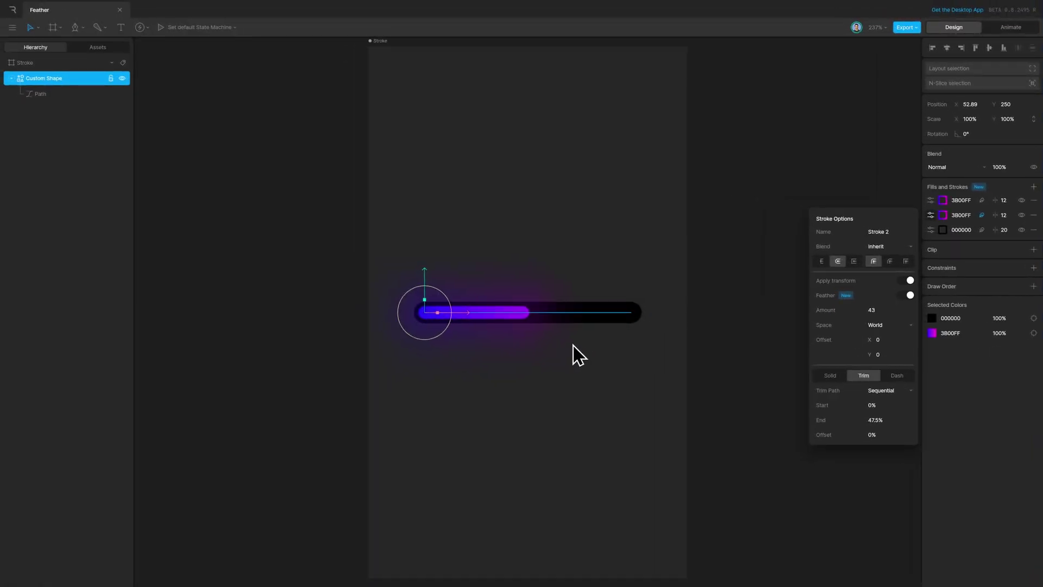
- Extend both strokes' Trim End to about 74%
{"action": "left_click", "coordinate": [930, 200]}
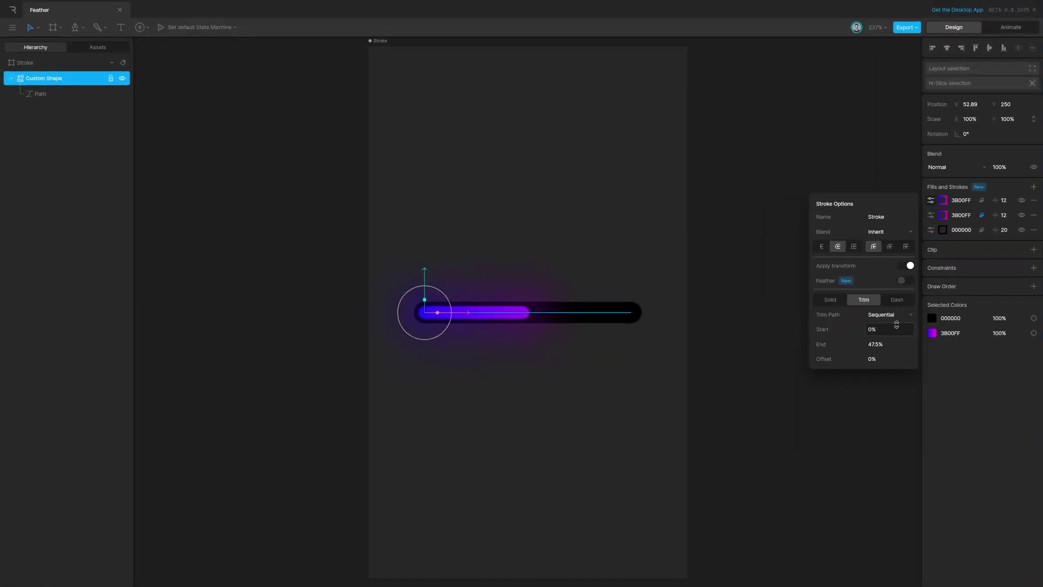
{"action": "mouse_move", "coordinate": [887, 345]}
{"action": "left_mouse_down"}
{"action": "mouse_move", "coordinate": [898, 286]}
{"action": "mouse_move", "coordinate": [892, 328]}
{"action": "mouse_move", "coordinate": [878, 279]}
{"action": "mouse_move", "coordinate": [878, 340]}
{"action": "mouse_move", "coordinate": [865, 282]}
{"action": "mouse_move", "coordinate": [862, 419]}
{"action": "mouse_move", "coordinate": [855, 275]}
{"action": "mouse_move", "coordinate": [854, 347]}
{"action": "mouse_move", "coordinate": [852, 291]}
{"action": "left_mouse_up"}
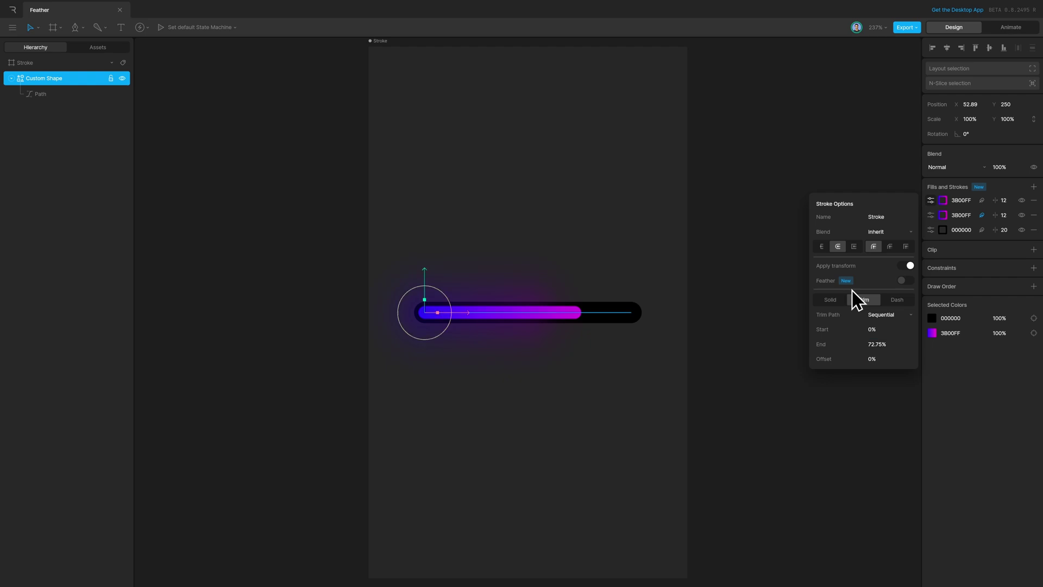
{"action": "left_click", "coordinate": [930, 215]}
{"action": "left_click_drag", "start_coordinate": [878, 420], "coordinate": [881, 349]}
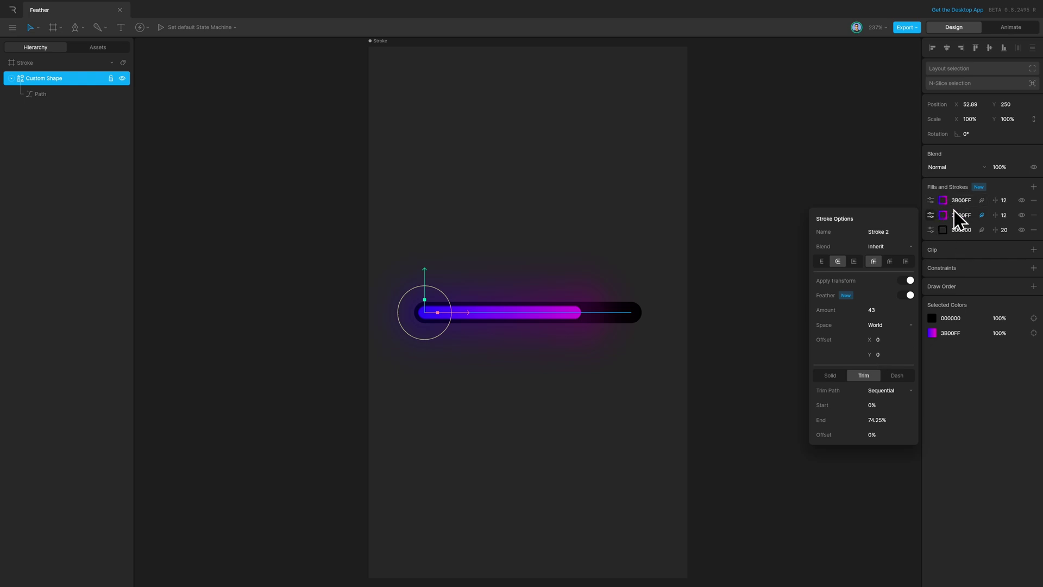
- Switch to Animate mode, scrub the timeline, and select the Custom Shape at the start
{"action": "key", "text": "Tab"}
{"action": "left_click_drag", "start_coordinate": [249, 443], "coordinate": [193, 466]}
{"action": "left_click", "coordinate": [186, 449]}
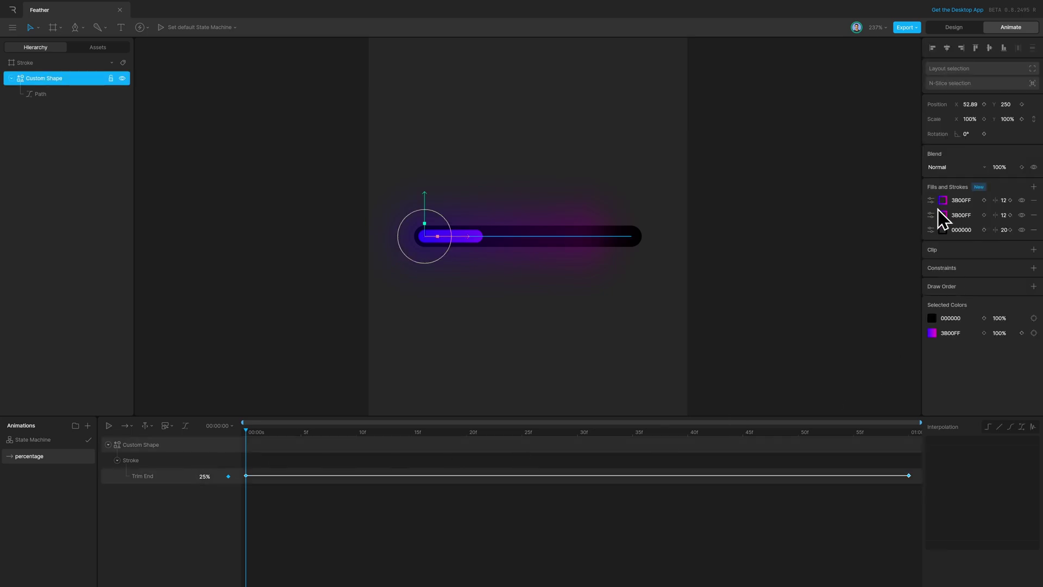
- Keyframe Stroke 2's Trim End at 25% on frame 0 and 75% at the end, then preview
{"action": "left_click", "coordinate": [930, 215]}
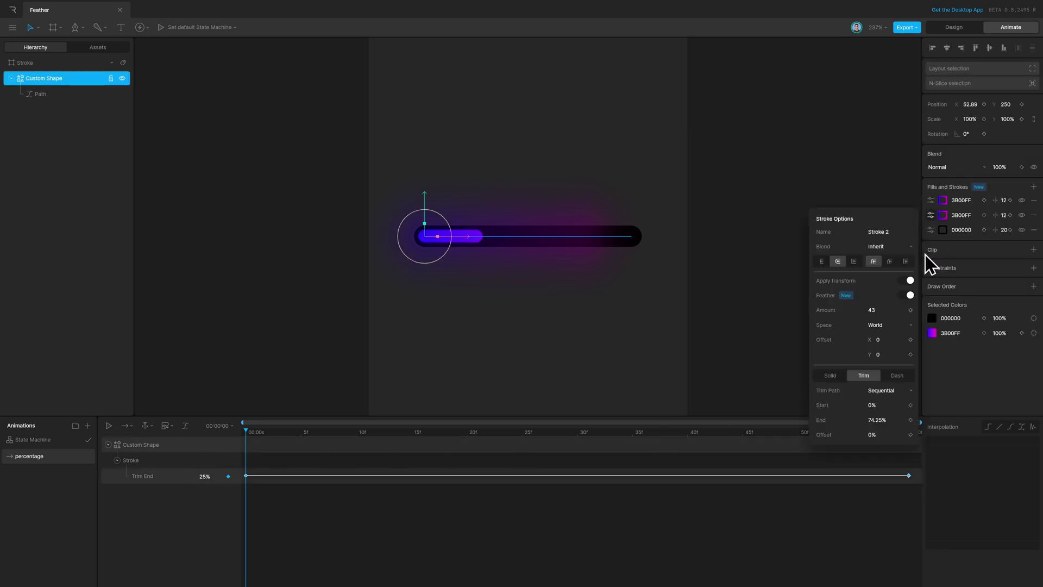
{"action": "left_click", "coordinate": [881, 421]}
{"action": "type", "text": "25"}
{"action": "key", "text": "Return"}
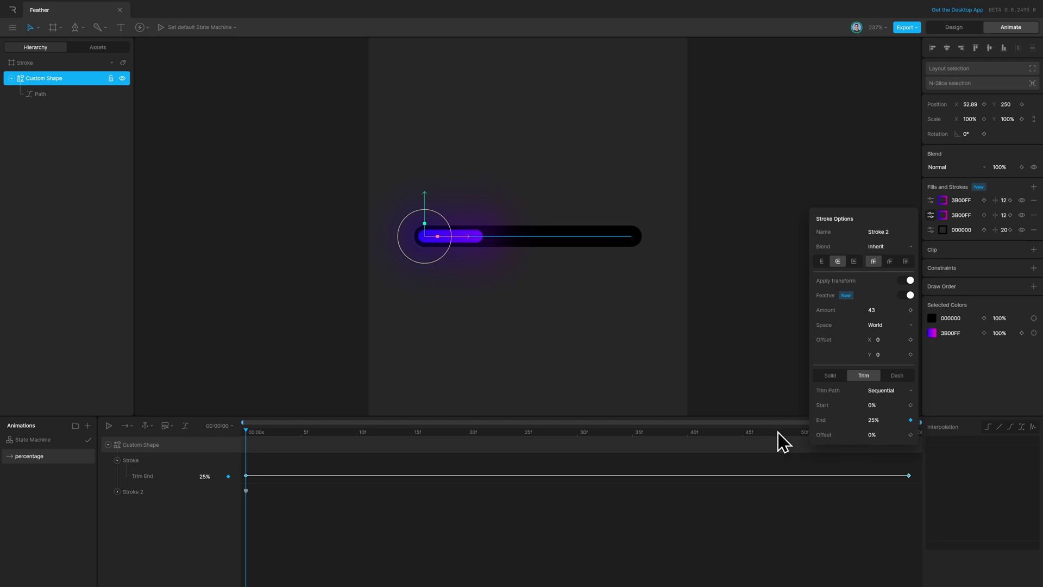
{"action": "key", "text": "space"}
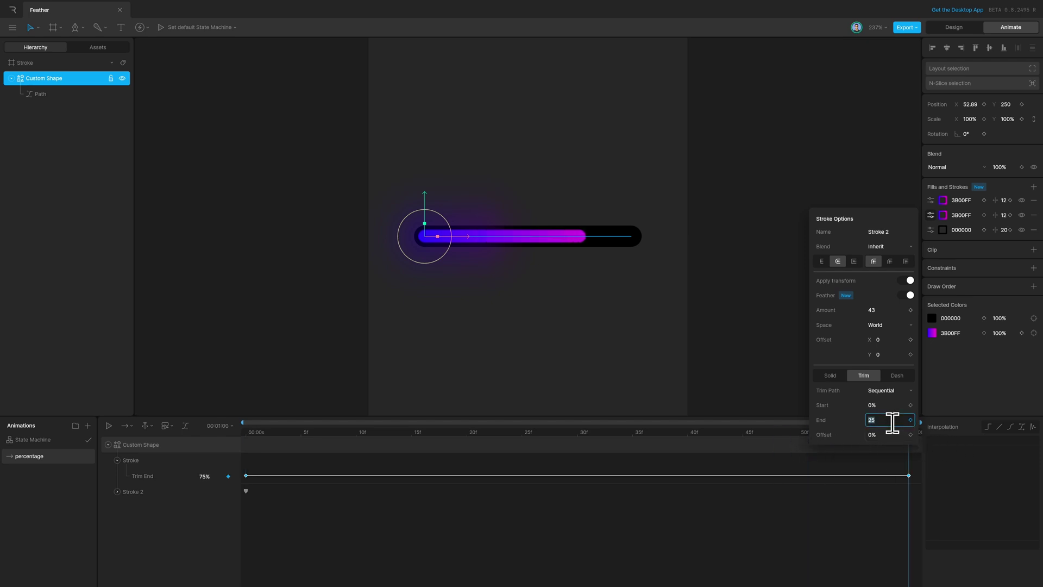
{"action": "key", "text": "Return"}
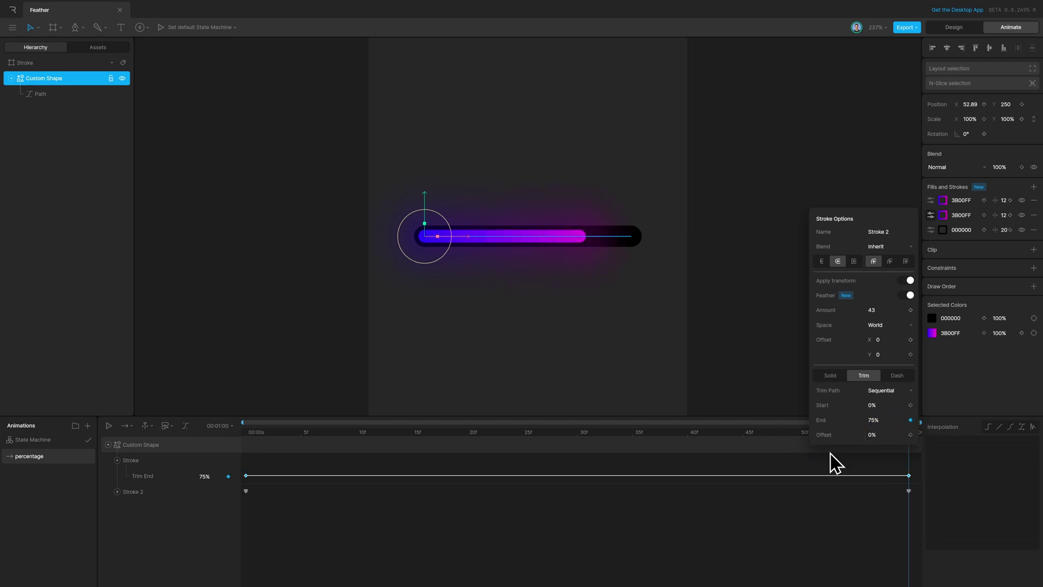
{"action": "left_click", "coordinate": [758, 439]}
{"action": "mouse_move", "coordinate": [766, 430]}
{"action": "left_mouse_down"}
{"action": "mouse_move", "coordinate": [778, 442]}
{"action": "mouse_move", "coordinate": [413, 447]}
{"action": "mouse_move", "coordinate": [275, 436]}
{"action": "mouse_move", "coordinate": [455, 466]}
{"action": "mouse_move", "coordinate": [934, 502]}
{"action": "mouse_move", "coordinate": [679, 517]}
{"action": "mouse_move", "coordinate": [238, 513]}
{"action": "mouse_move", "coordinate": [771, 550]}
{"action": "left_mouse_up"}
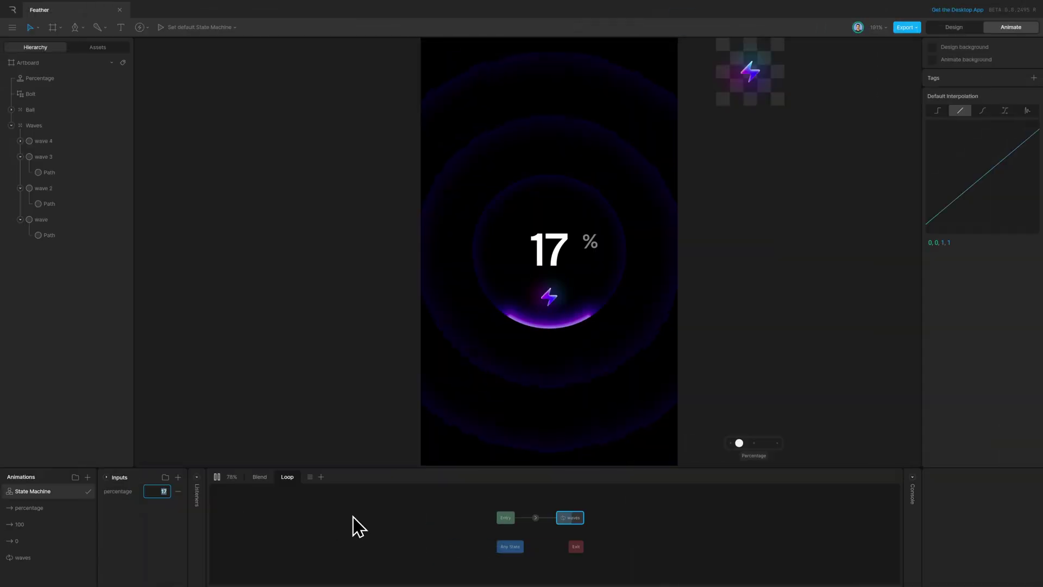
- Step the charging percentage input up from 17 to 73 with the arrow keys
{"action": "key", "text": "Up"}
{"action": "key", "text": "Up"}
{"action": "key", "text": "Up"}
{"action": "key", "text": "Up"}
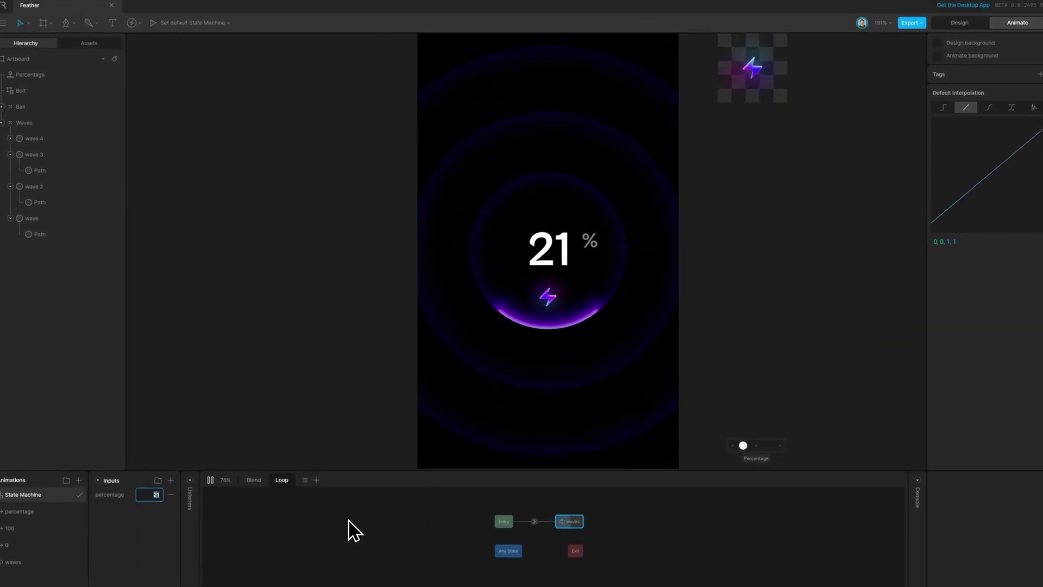
{"action": "key", "text": "Up"}
{"action": "key", "text": "Up"}
{"action": "key", "text": "Up"}
{"action": "key", "text": "Up"}
{"action": "key", "text": "Up"}
{"action": "key", "text": "Up"}
{"action": "key", "text": "Up"}
{"action": "key", "text": "Up"}
{"action": "key", "text": "Up"}
{"action": "key", "text": "Up"}
{"action": "key", "text": "Up"}
{"action": "key", "text": "Up"}
{"action": "key", "text": "Up"}
{"action": "key", "text": "Up"}
{"action": "key", "text": "Up"}
{"action": "key", "text": "Up"}
{"action": "key", "text": "Up"}
{"action": "key", "text": "Up"}
{"action": "key", "text": "Up"}
{"action": "key", "text": "Up"}
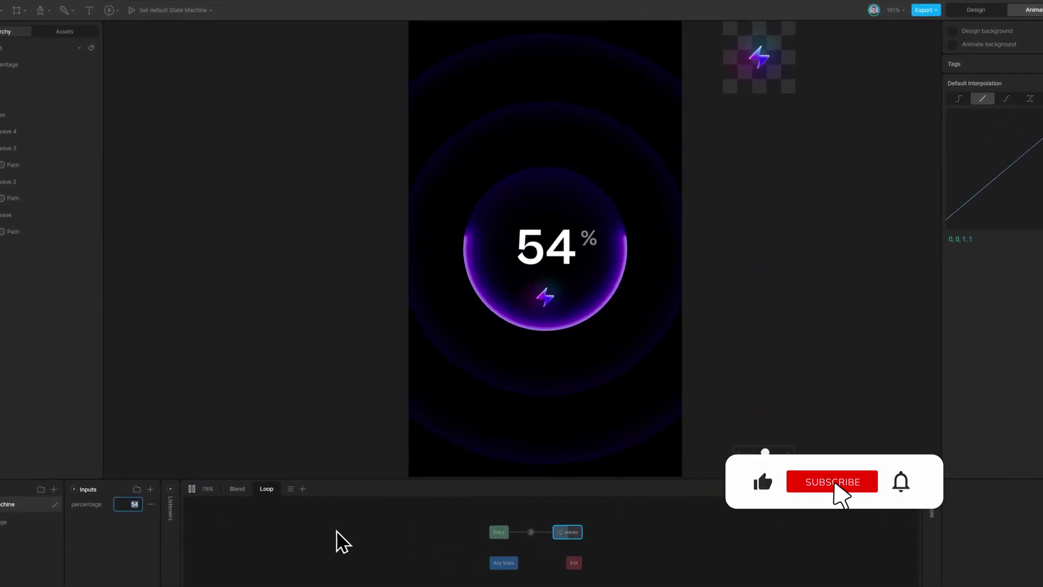
{"action": "key", "text": "Up"}
{"action": "key", "text": "Up"}
{"action": "key", "text": "Up"}
{"action": "key", "text": "Up"}
{"action": "key", "text": "Up"}
{"action": "key", "text": "Up"}
{"action": "key", "text": "Up"}
{"action": "key", "text": "Up"}
{"action": "key", "text": "Up"}
{"action": "key", "text": "Up"}
{"action": "key", "text": "Up"}
{"action": "key", "text": "Up"}
{"action": "key", "text": "Up"}
{"action": "key", "text": "Up"}
{"action": "key", "text": "Up"}
{"action": "key", "text": "Up"}
{"action": "key", "text": "Up"}
{"action": "key", "text": "Up"}
{"action": "key", "text": "Up"}
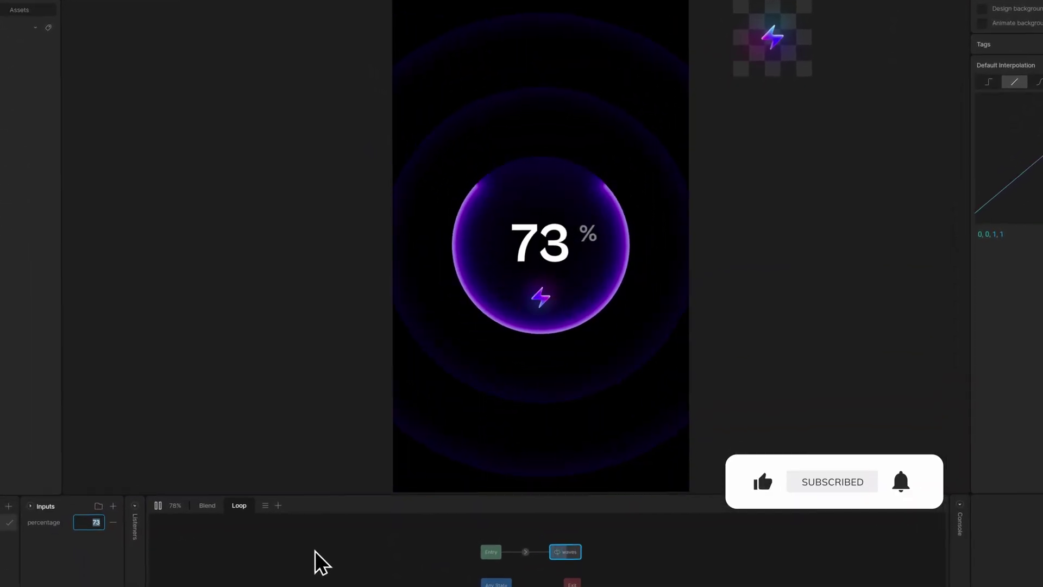